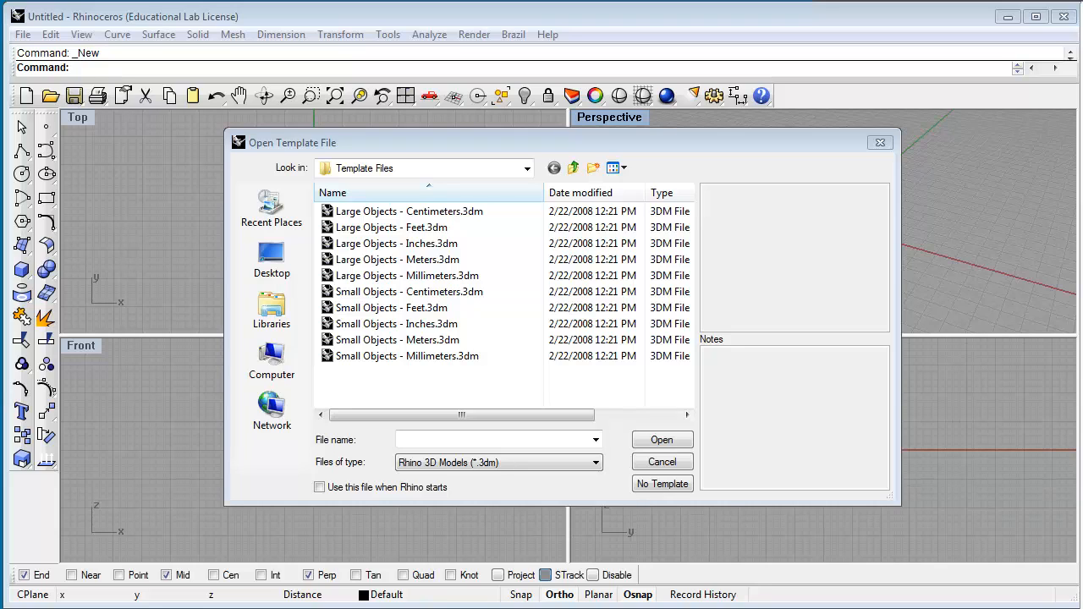
# Compare the units and tolerance notes of several Large Objects and Small Objects template files
pyautogui.click(417, 275)
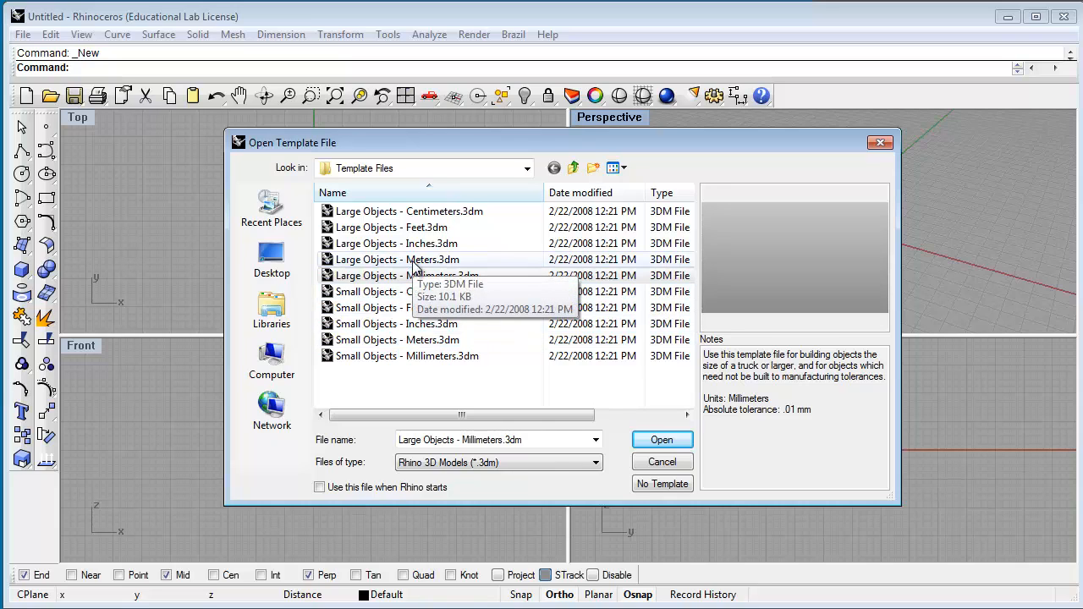
pyautogui.click(413, 262)
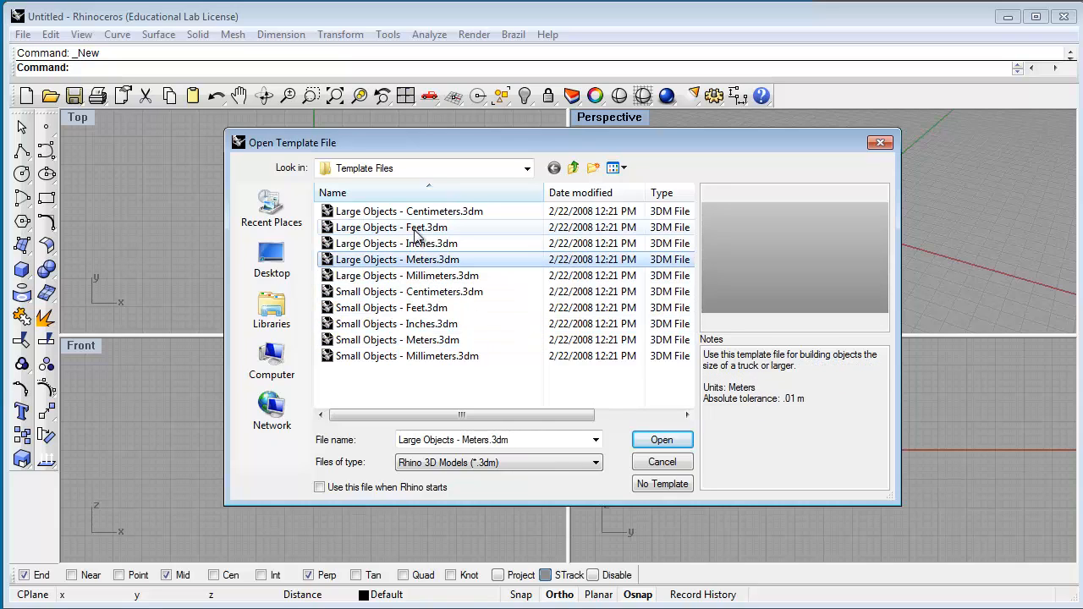
pyautogui.click(416, 231)
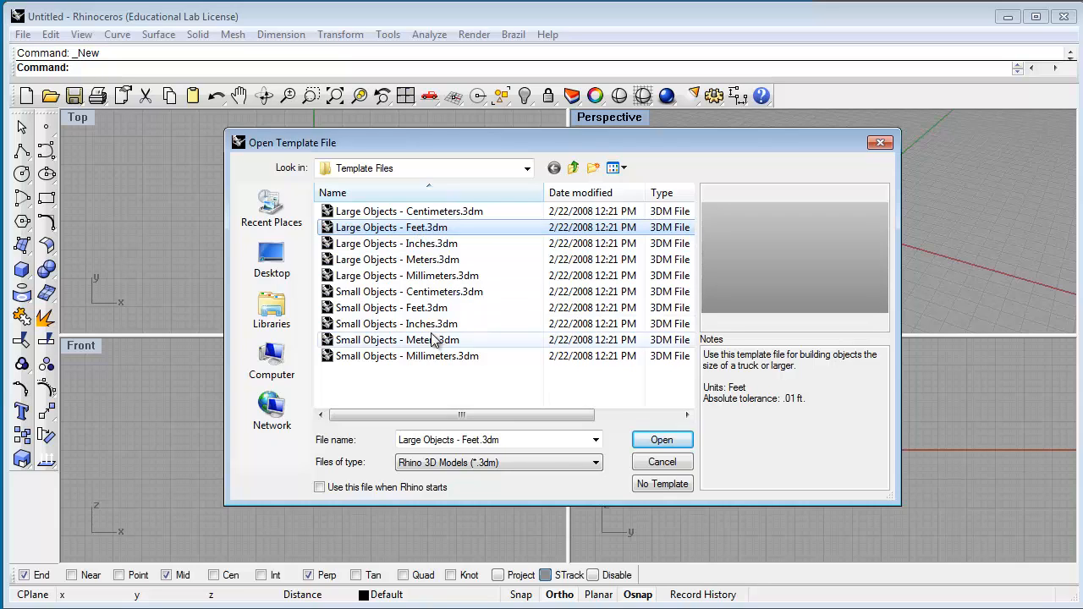
pyautogui.click(421, 325)
pyautogui.click(428, 347)
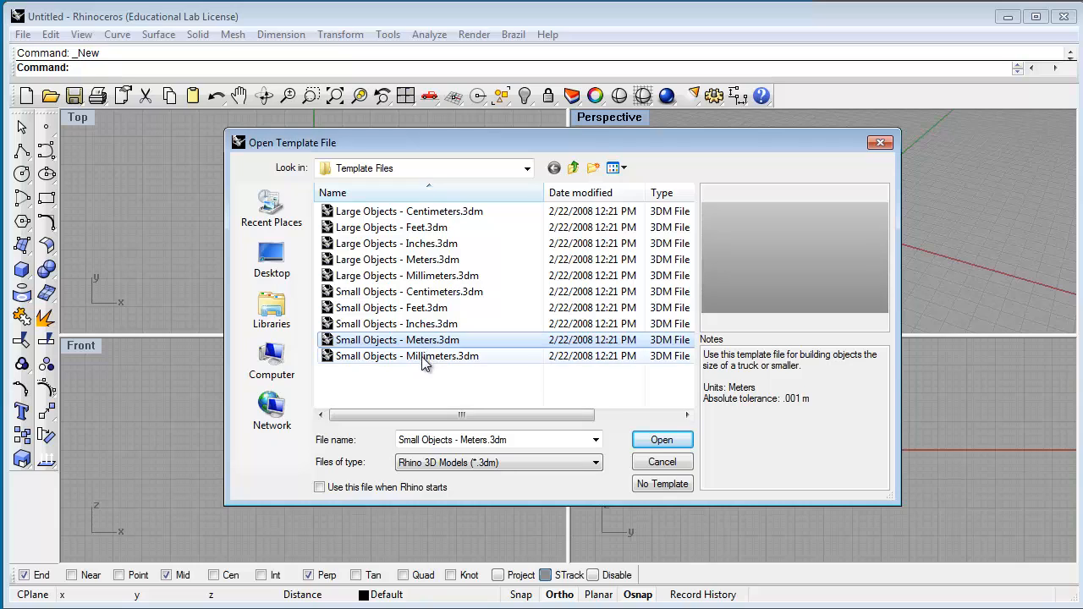
pyautogui.click(423, 356)
pyautogui.click(410, 292)
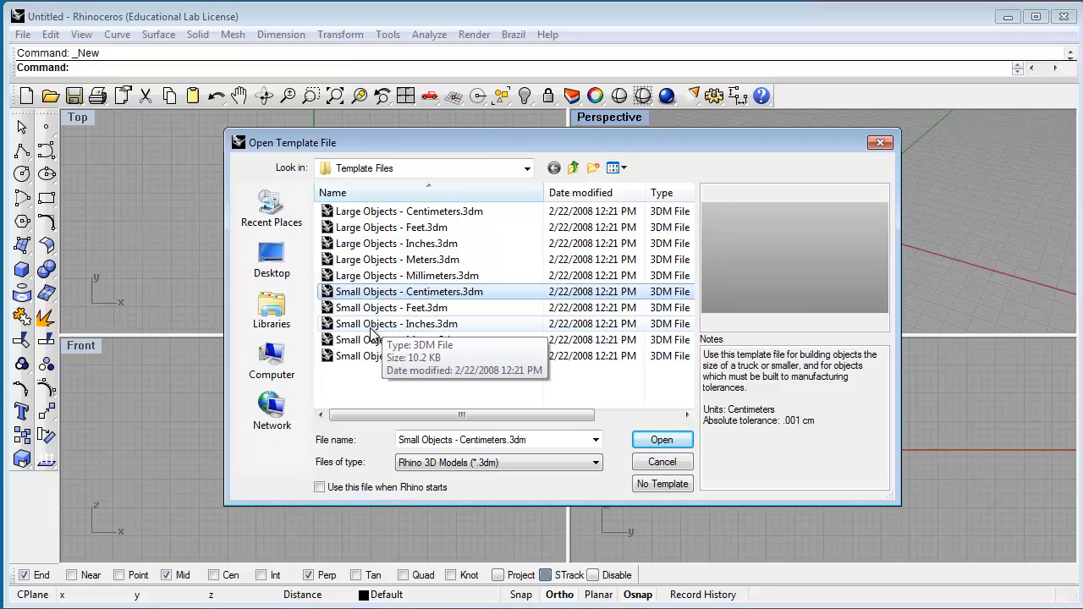
# Check the tolerance note of the Small Objects - Inches.3dm template and start the new model from it
pyautogui.click(425, 327)
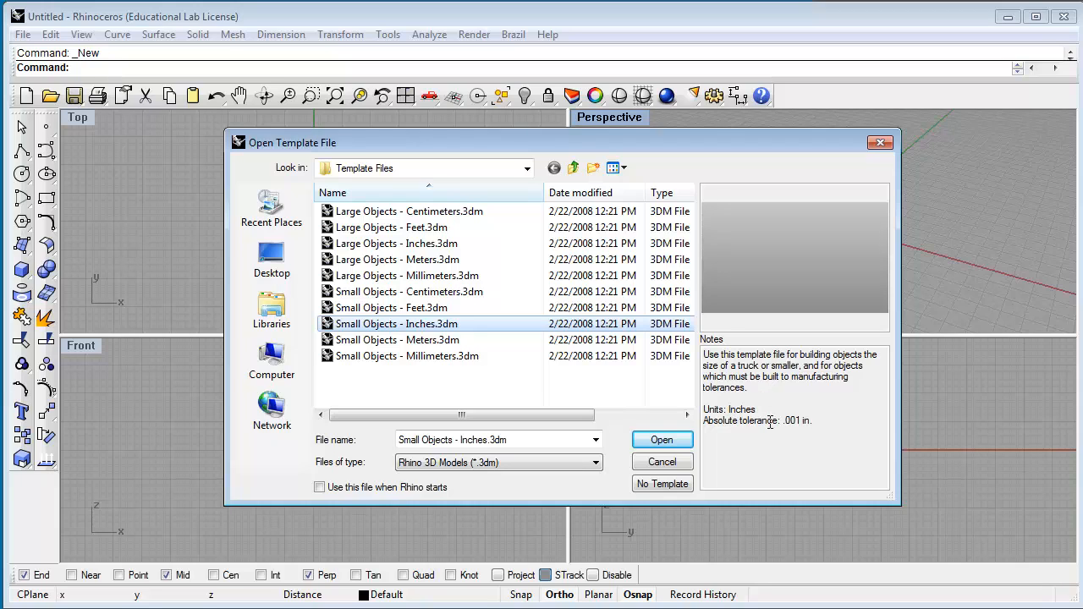
pyautogui.moveTo(781, 421); pyautogui.dragTo(816, 420)
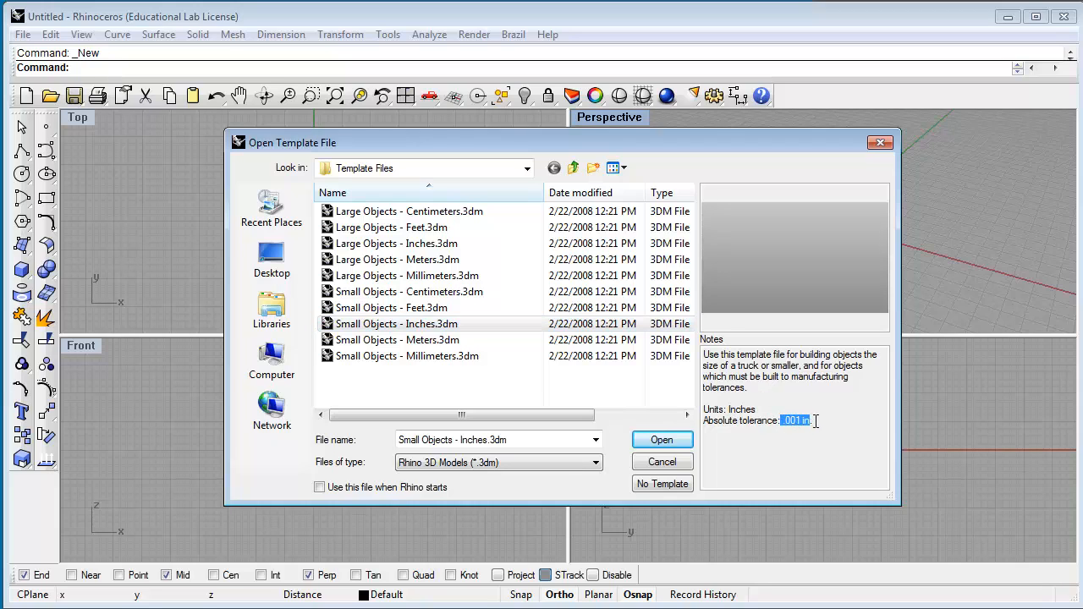
pyautogui.click(819, 421)
pyautogui.click(671, 440)
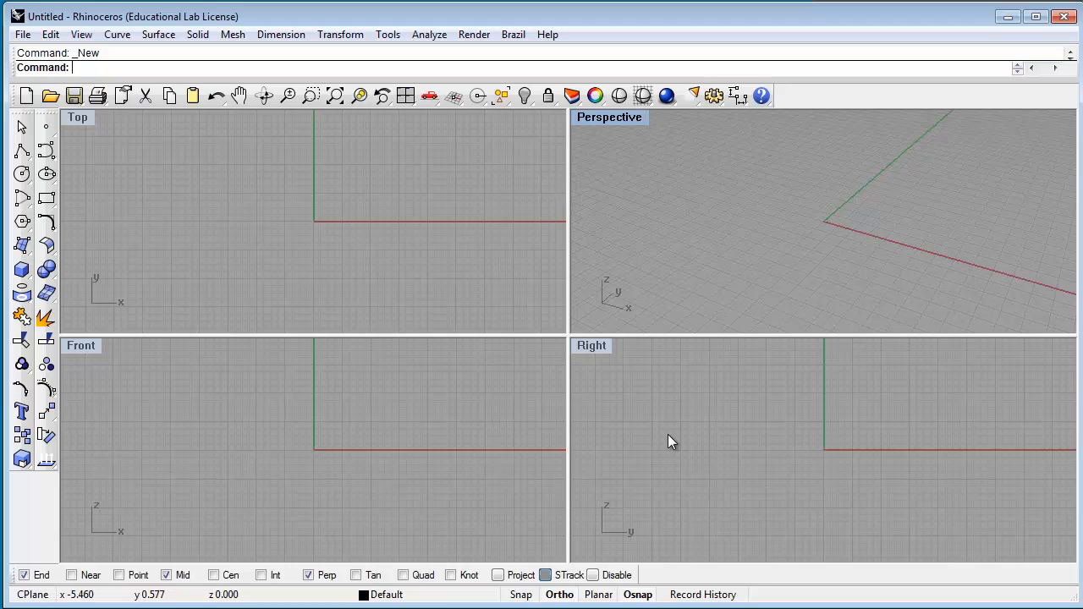
# Toggle the Perspective viewport between maximized and the four-viewport layout twice
pyautogui.doubleClick(606, 118)
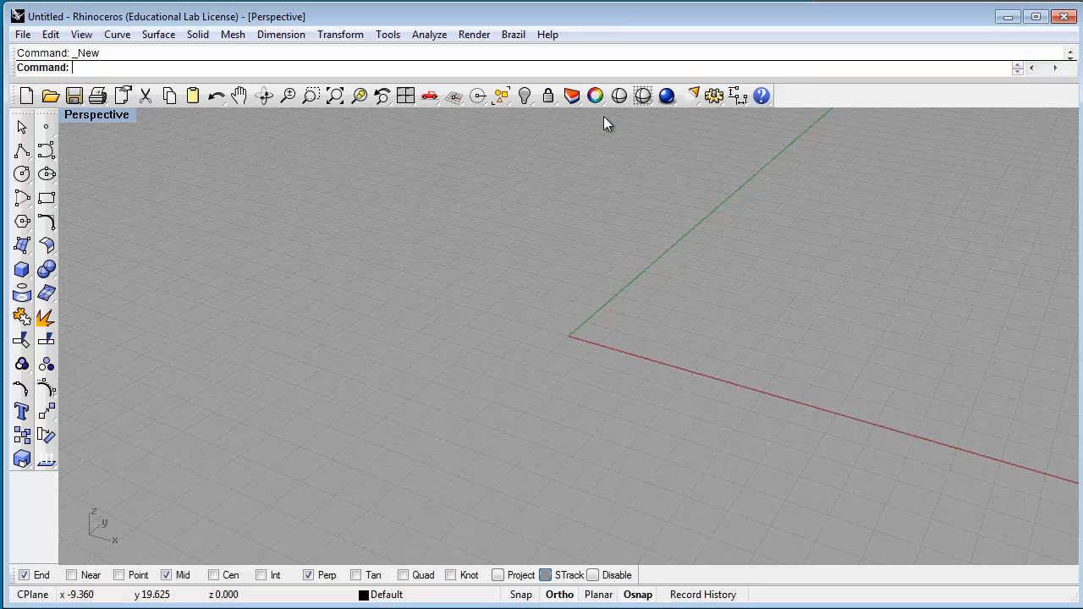
pyautogui.doubleClick(100, 115)
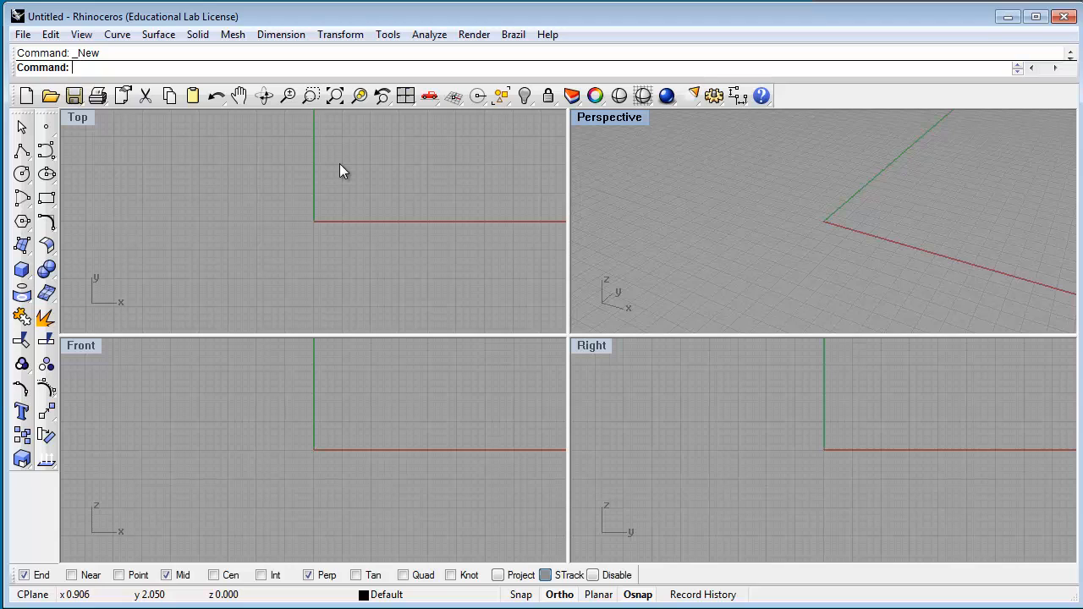
pyautogui.doubleClick(597, 118)
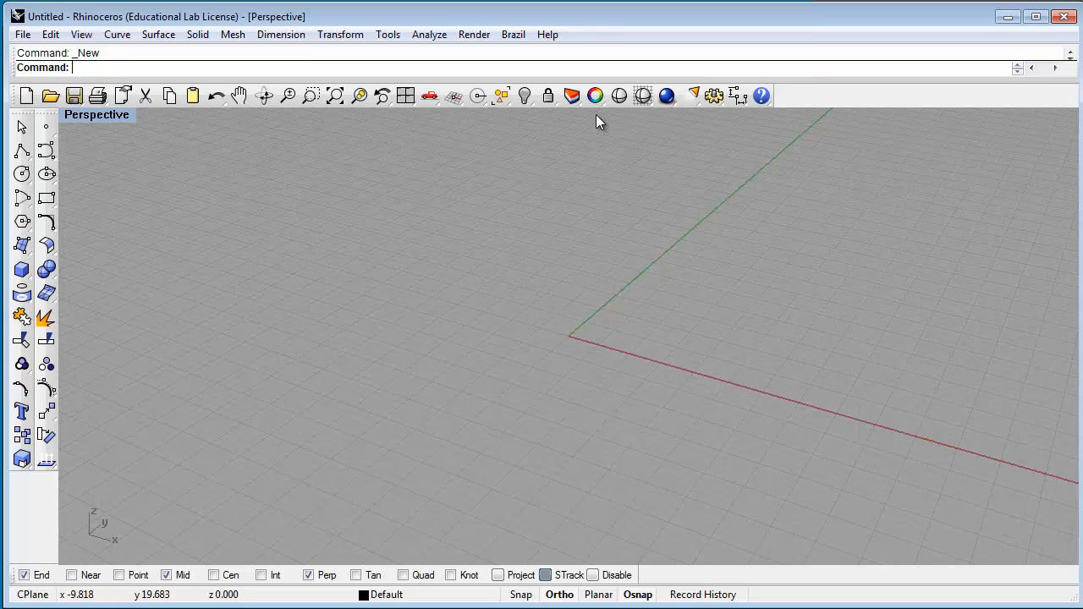
pyautogui.doubleClick(100, 115)
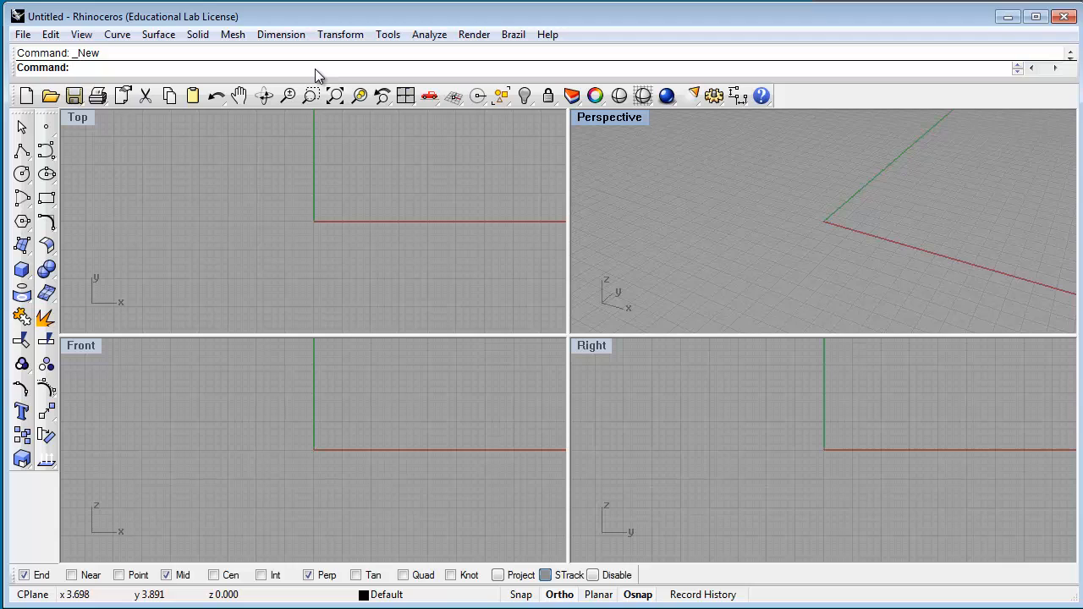
# Start the Line command in the Top viewport and cancel it before placing a point
pyautogui.click(206, 131)
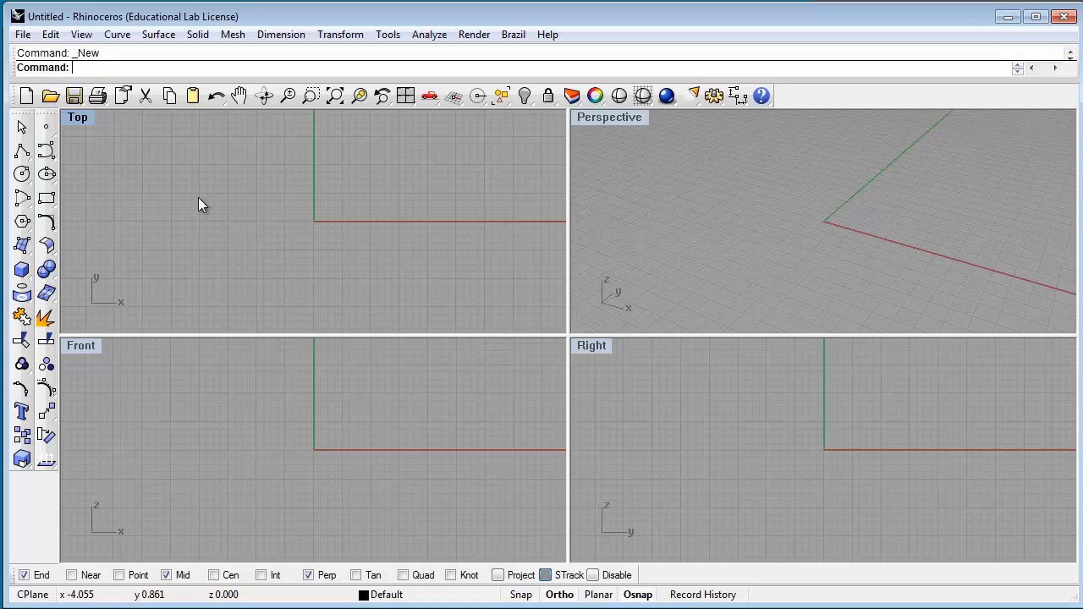
pyautogui.write('Lasso')
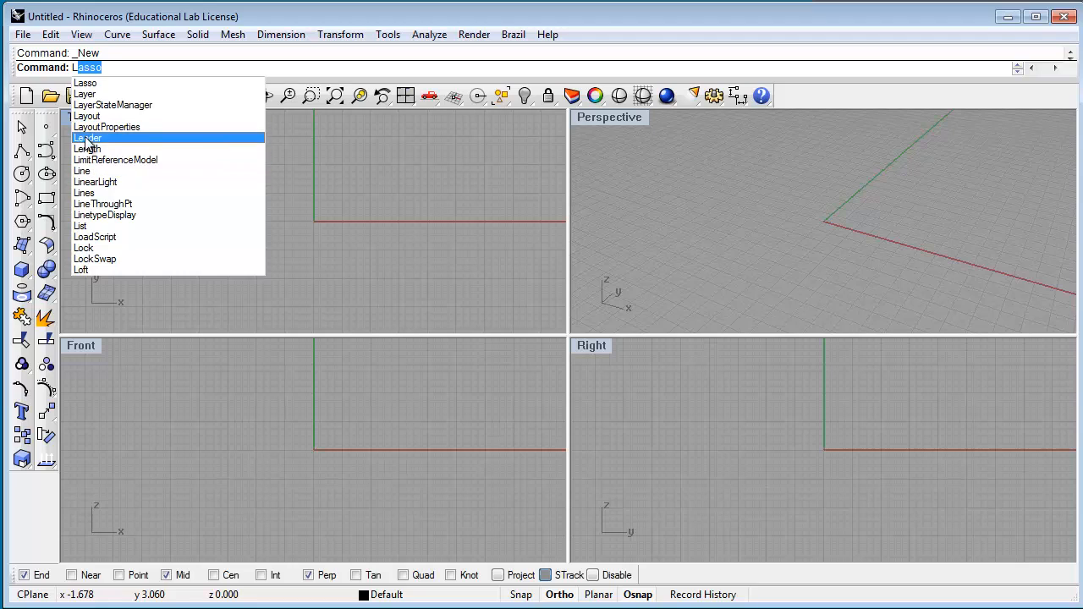
pyautogui.click(85, 171)
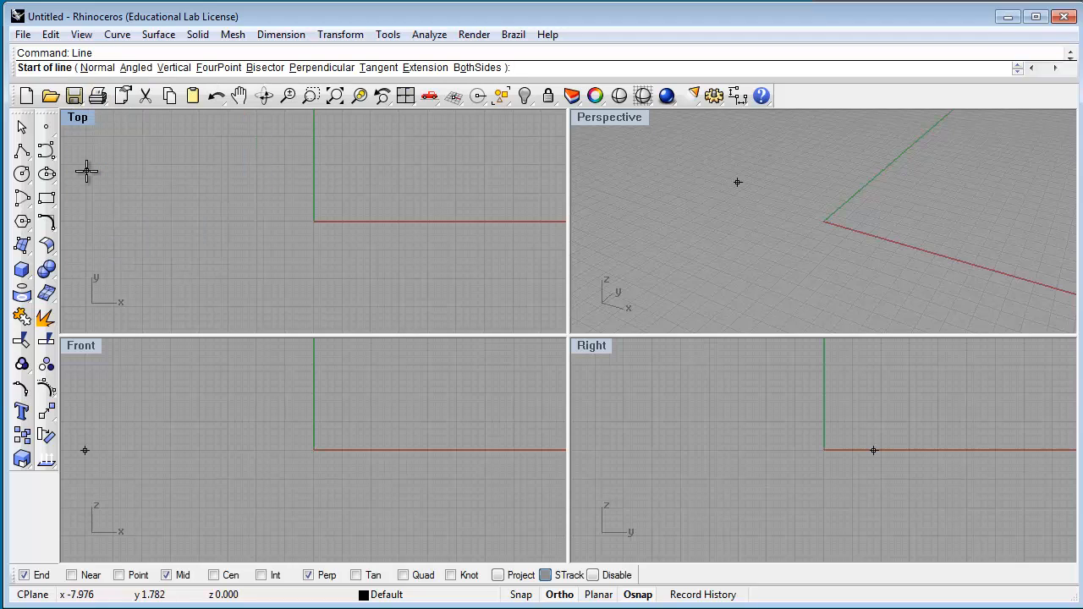
pyautogui.press('Escape')
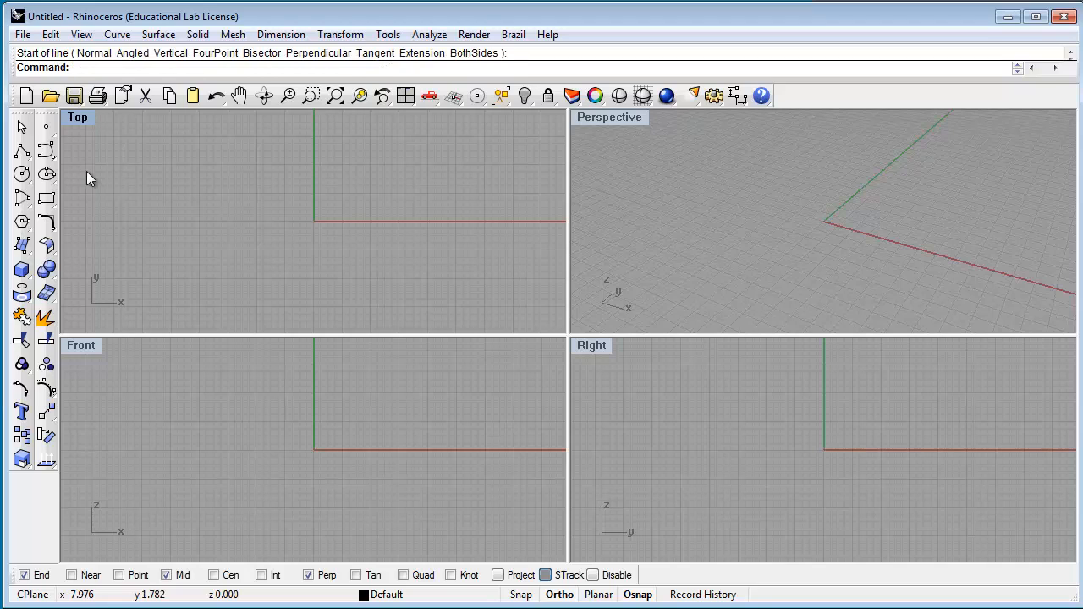
# Pick the Length command from the command suggestions and exit it without selecting any curve
pyautogui.write('Lasso')
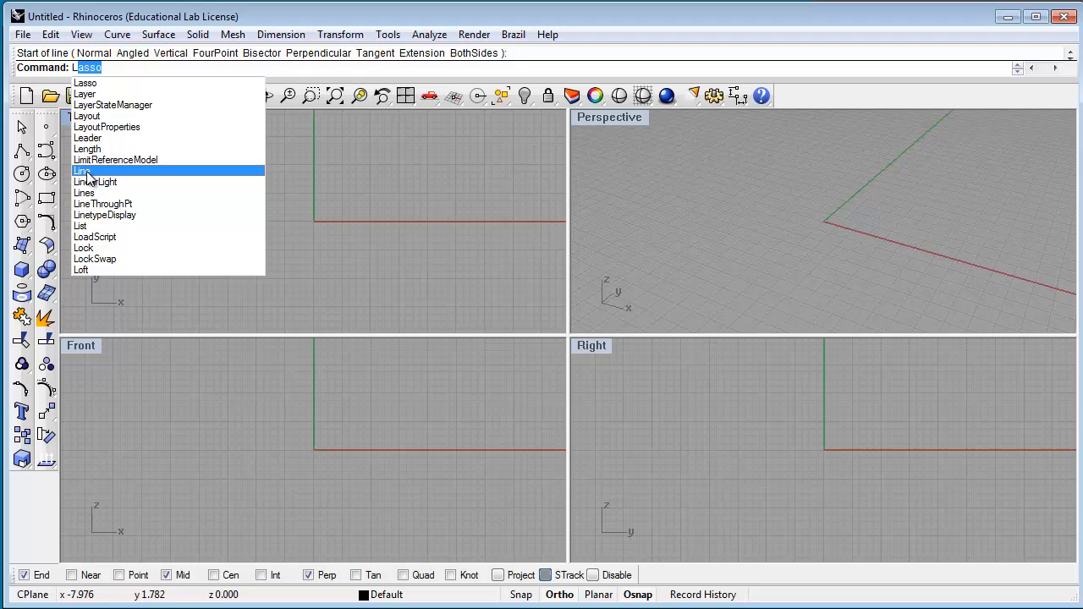
pyautogui.press('Up')
pyautogui.press('Up')
pyautogui.press('Up')
pyautogui.press('Up')
pyautogui.press('Up')
pyautogui.press('Up')
pyautogui.press('Up')
pyautogui.press('Up')
pyautogui.press('Up')
pyautogui.press('Up')
pyautogui.press('Up')
pyautogui.press('Up')
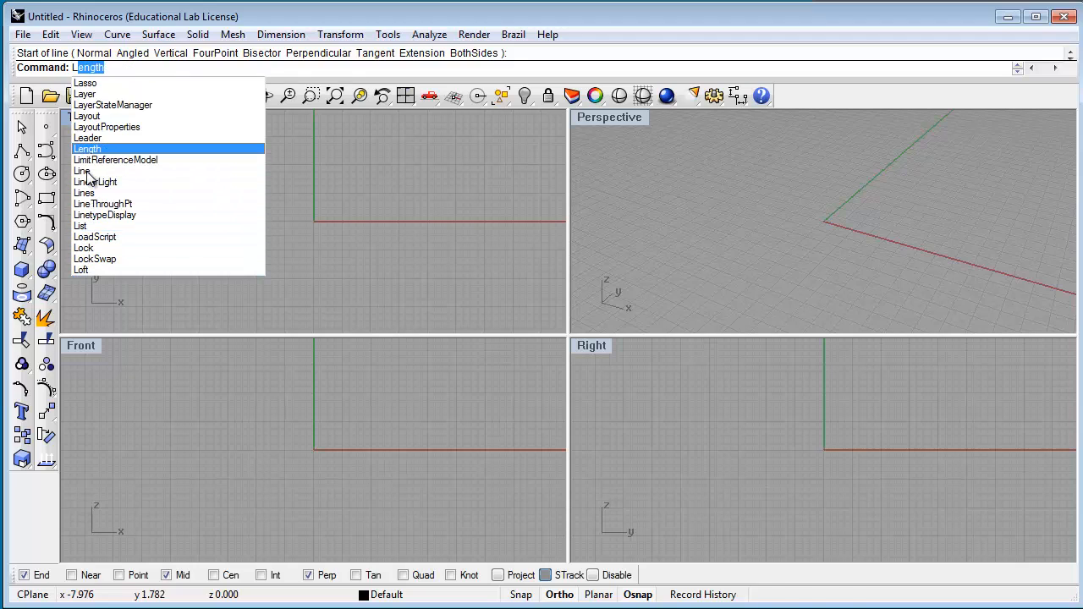
pyautogui.press('Return')
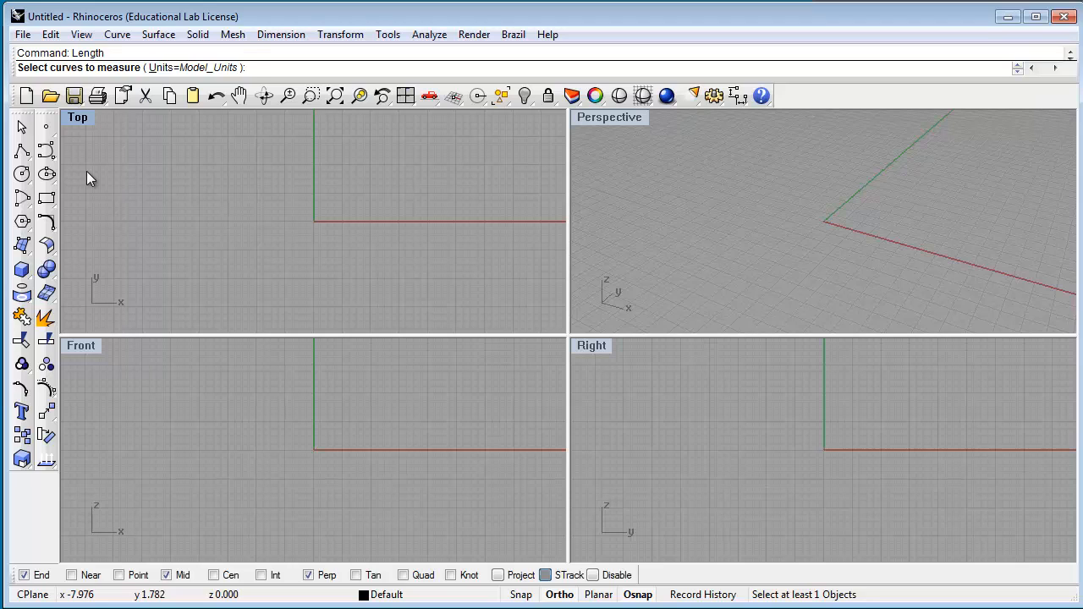
pyautogui.rightClick(479, 416)
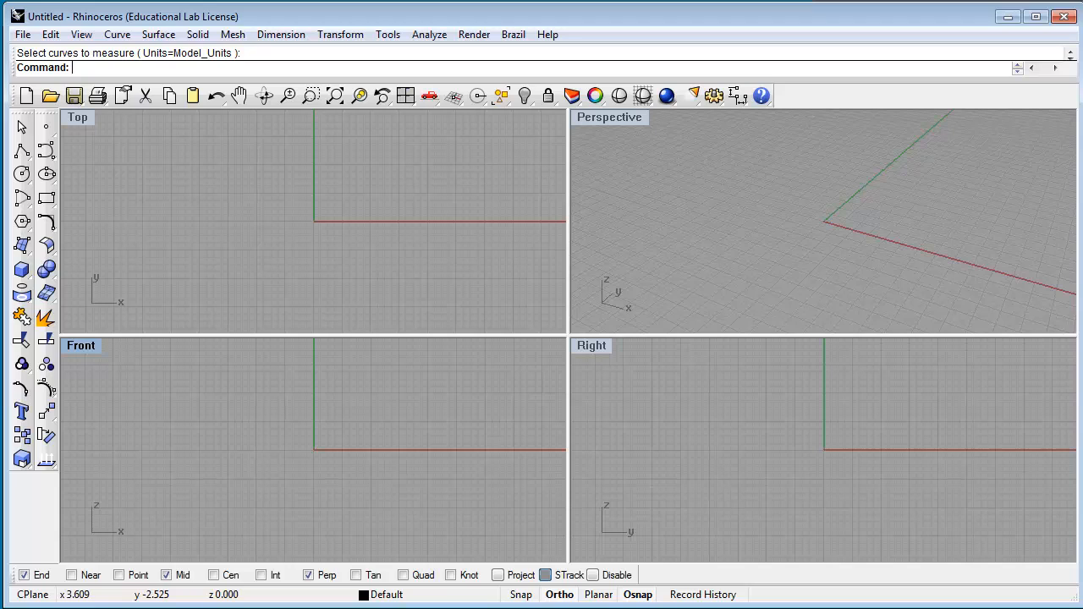
# Start the List command by entering its full name
pyautogui.write('L')
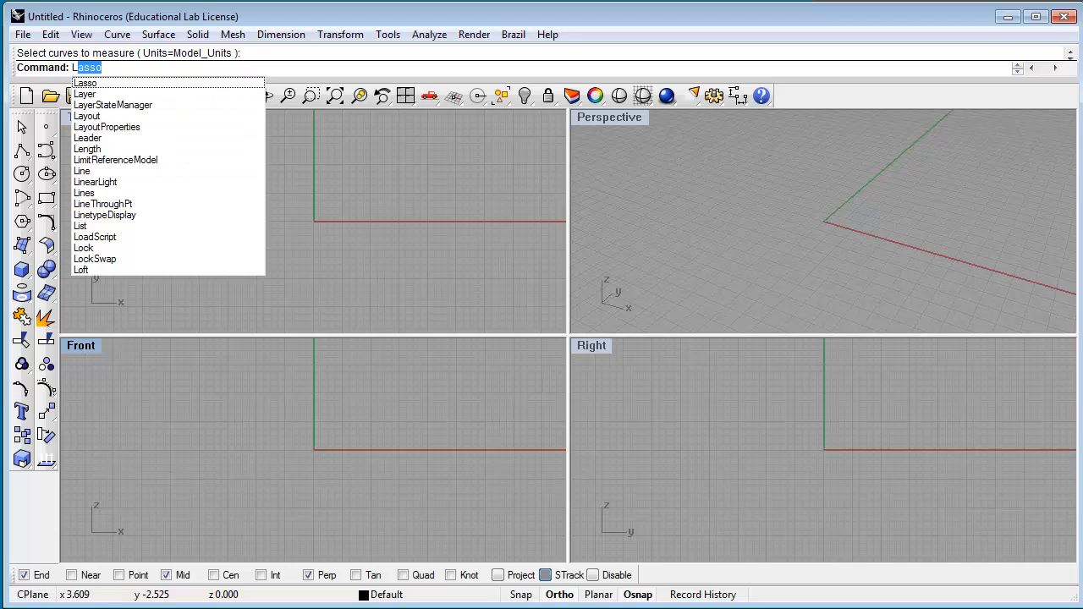
pyautogui.write('is')
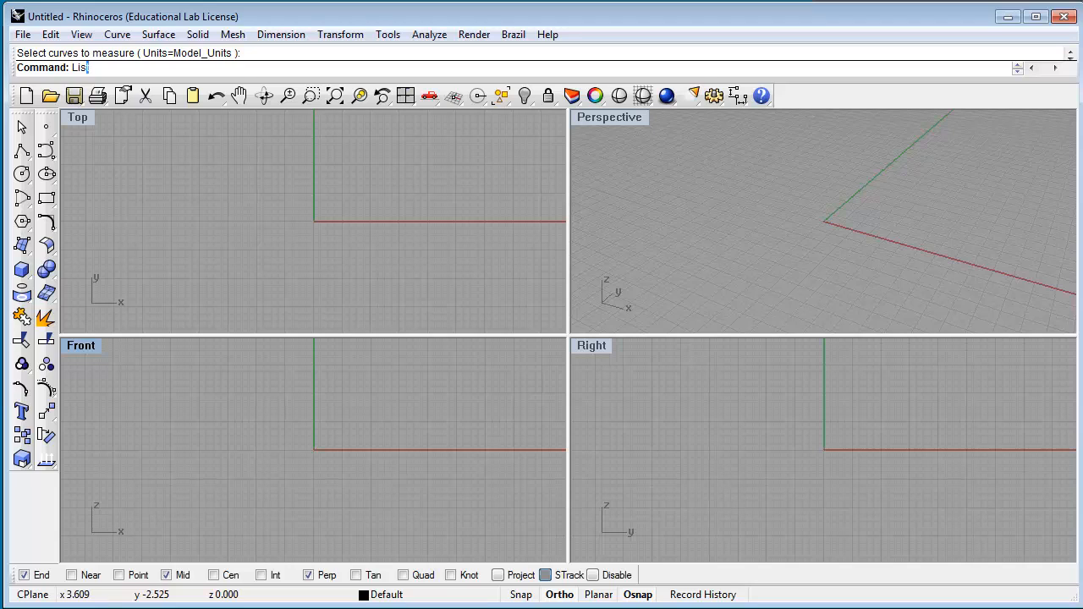
pyautogui.write('t')
pyautogui.press('Return')
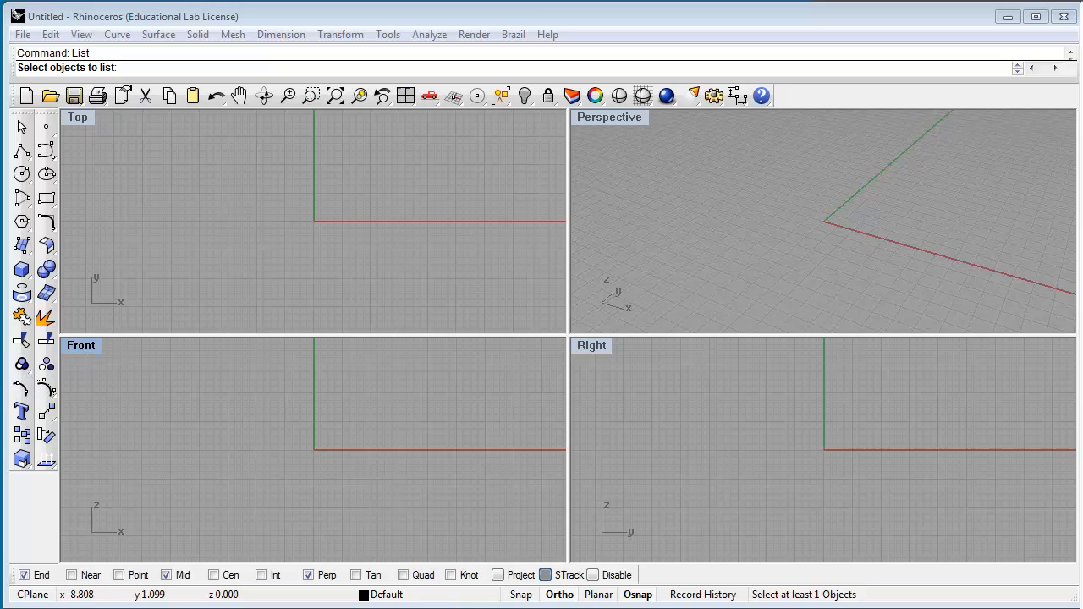
# View the list of available toolbars and close it without changing any
pyautogui.rightClick(29, 482)
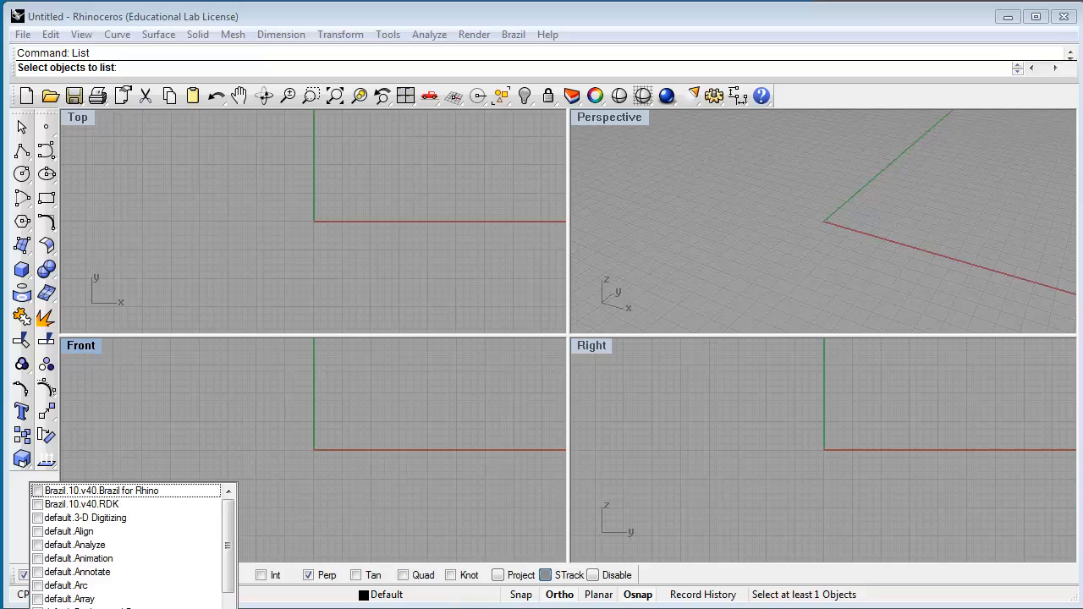
pyautogui.press('Escape')
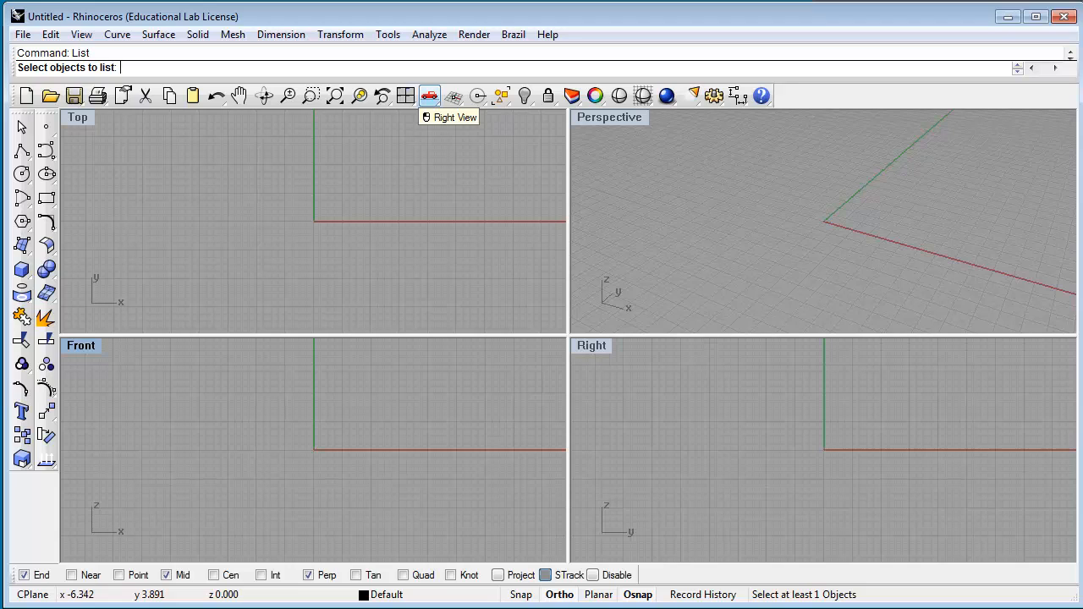
# Rotate the Perspective viewport to a lower viewing angle, closer to the horizon
pyautogui.click(264, 95)
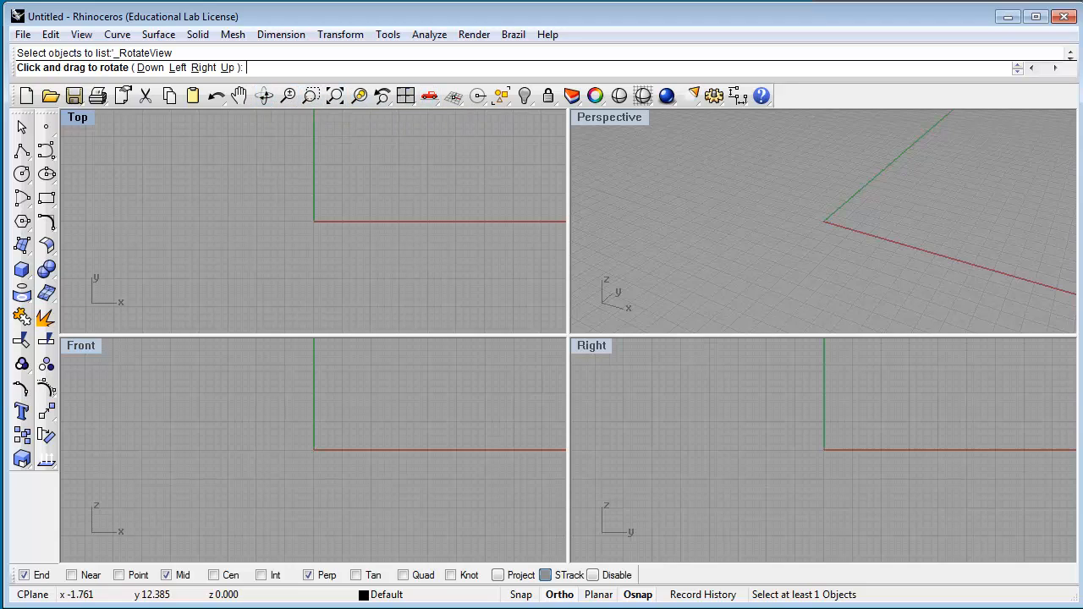
pyautogui.click(822, 222)
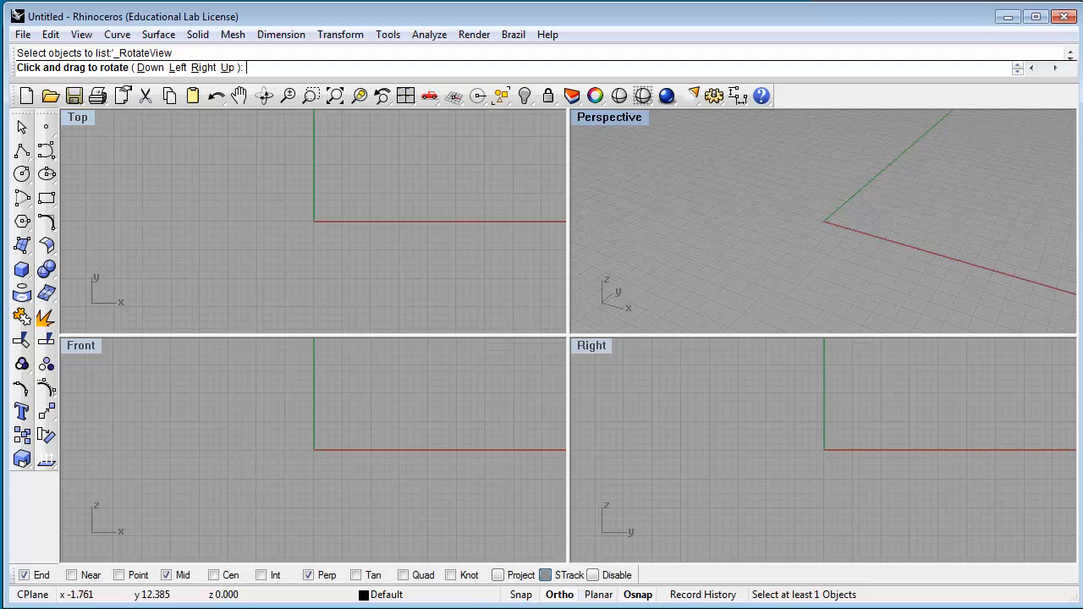
pyautogui.moveTo(824, 229); pyautogui.dragTo(823, 187)
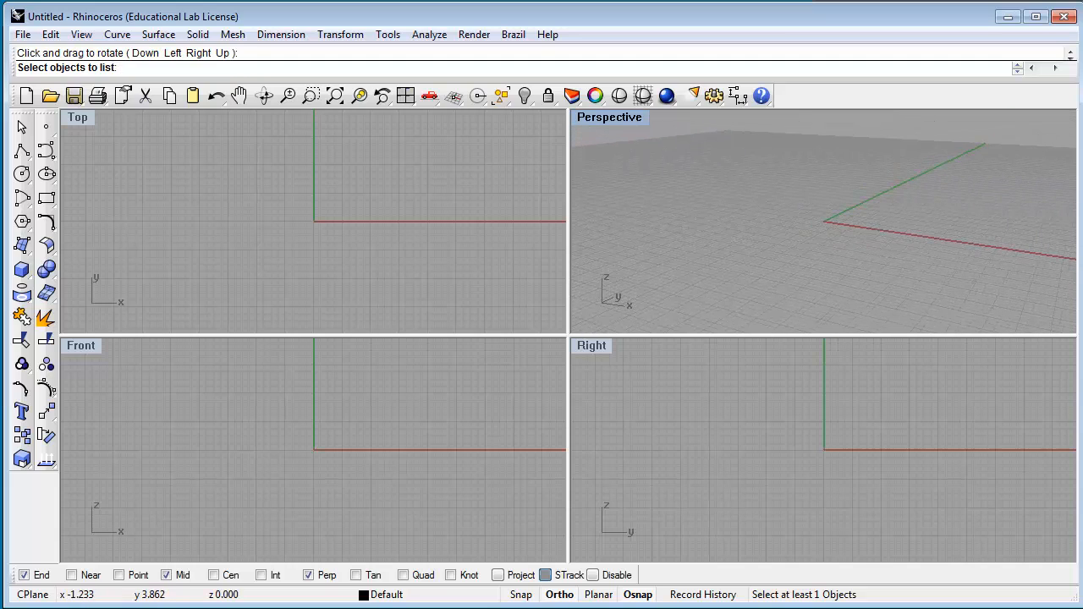
# Rotate the Top viewport to an oblique angle and restore it to the world Top view
pyautogui.click(264, 95)
pyautogui.moveTo(322, 226); pyautogui.dragTo(294, 200)
pyautogui.moveTo(281, 277); pyautogui.dragTo(298, 199)
pyautogui.click(263, 96)
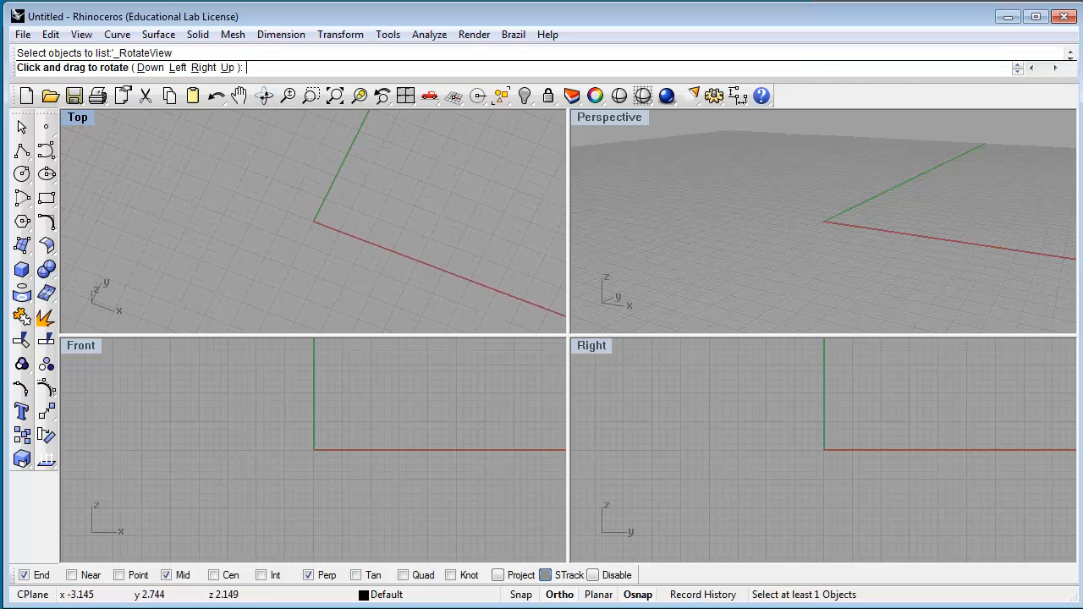
pyautogui.moveTo(330, 246); pyautogui.dragTo(330, 206)
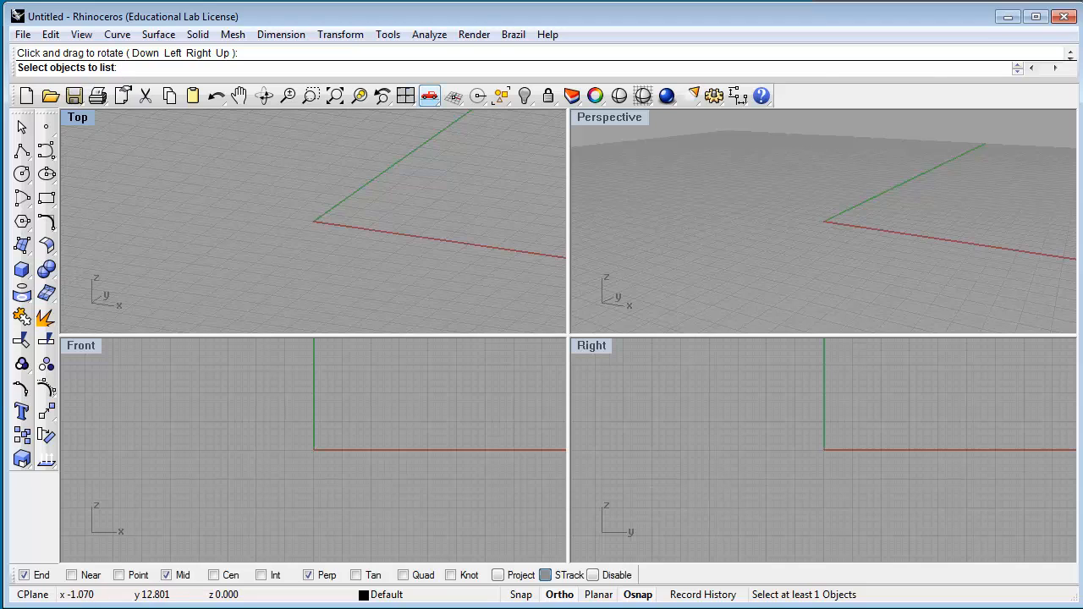
pyautogui.click(429, 95)
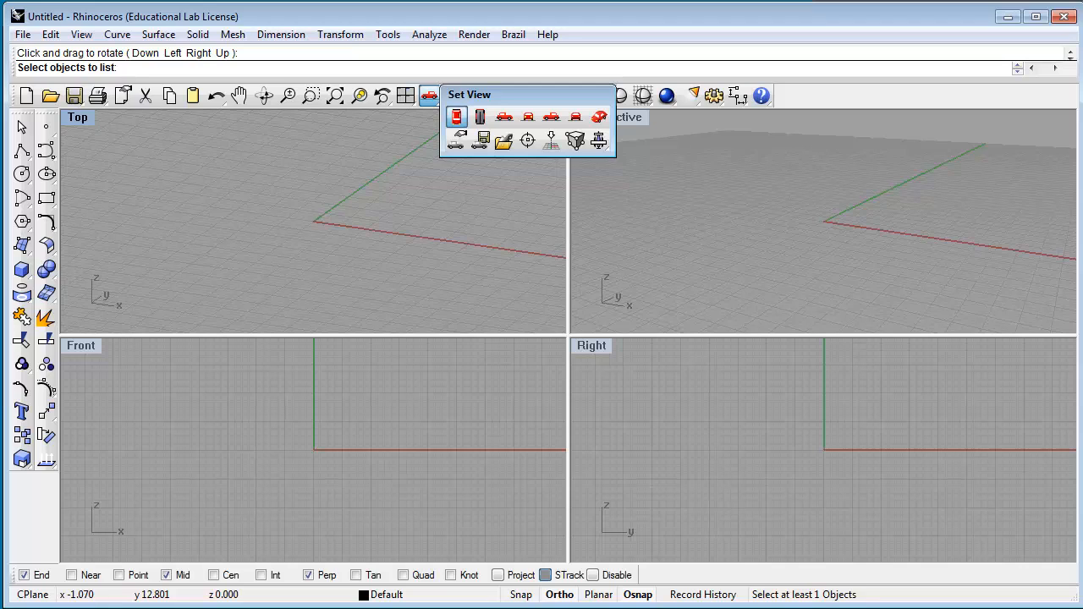
pyautogui.click(456, 117)
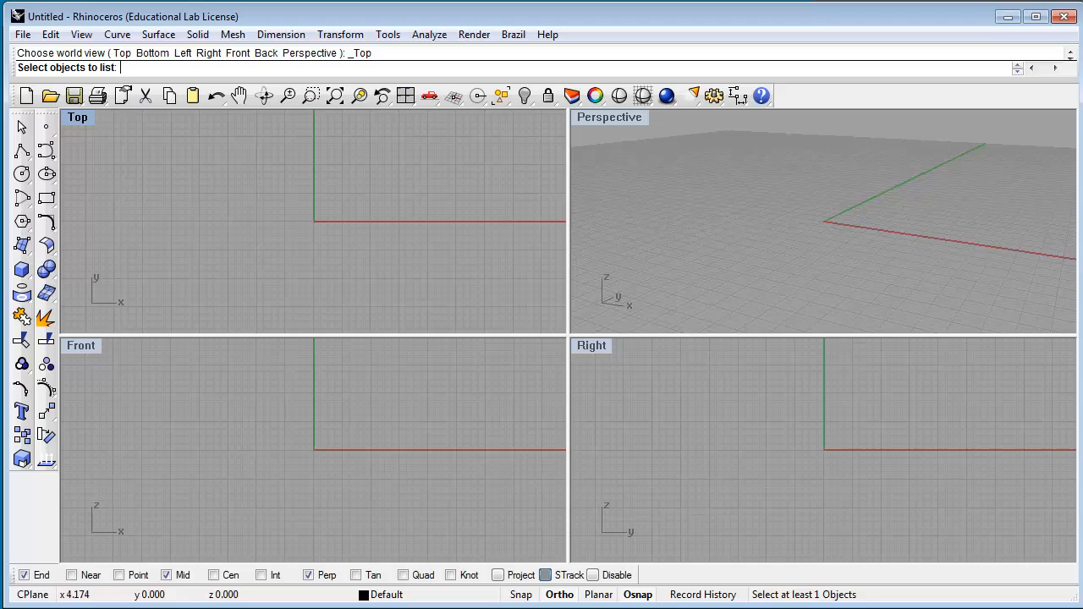
# Detach the CPlane View tool set as a floating toolbar over the Perspective viewport
pyautogui.click(429, 95)
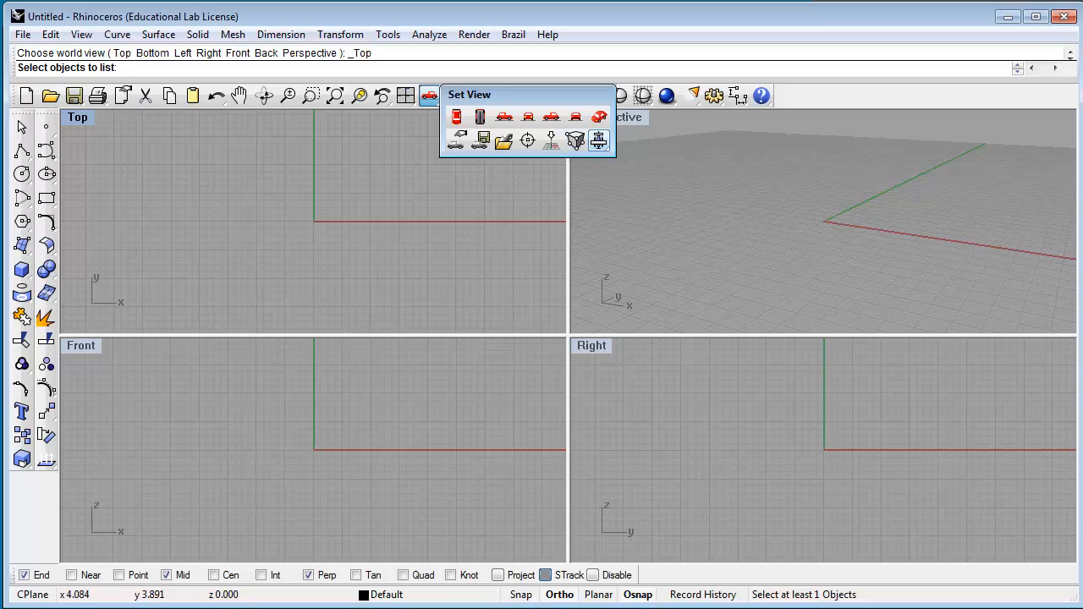
pyautogui.click(599, 141)
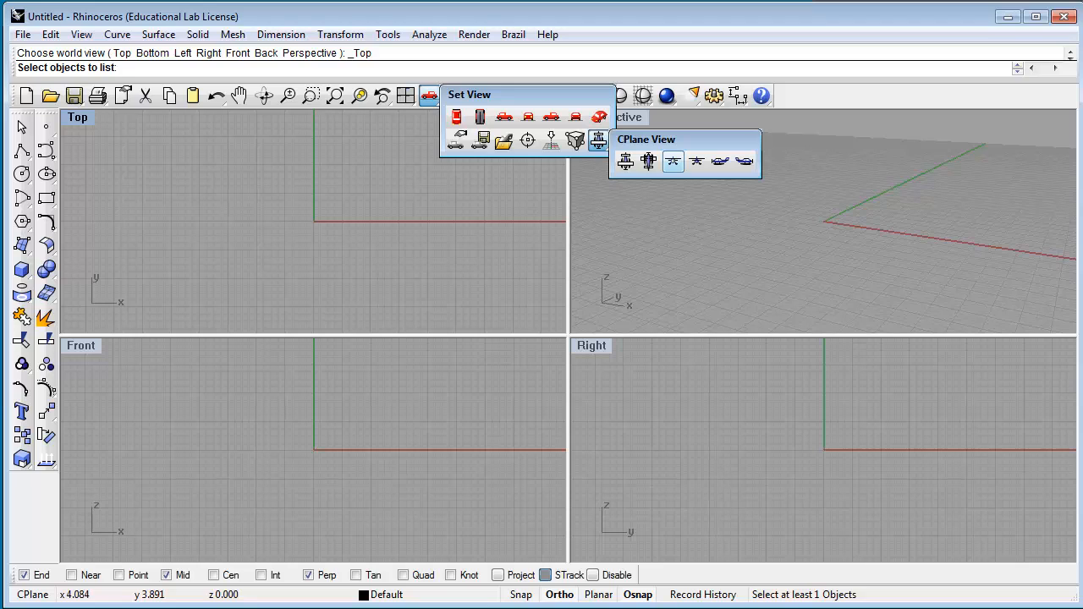
pyautogui.click(677, 139)
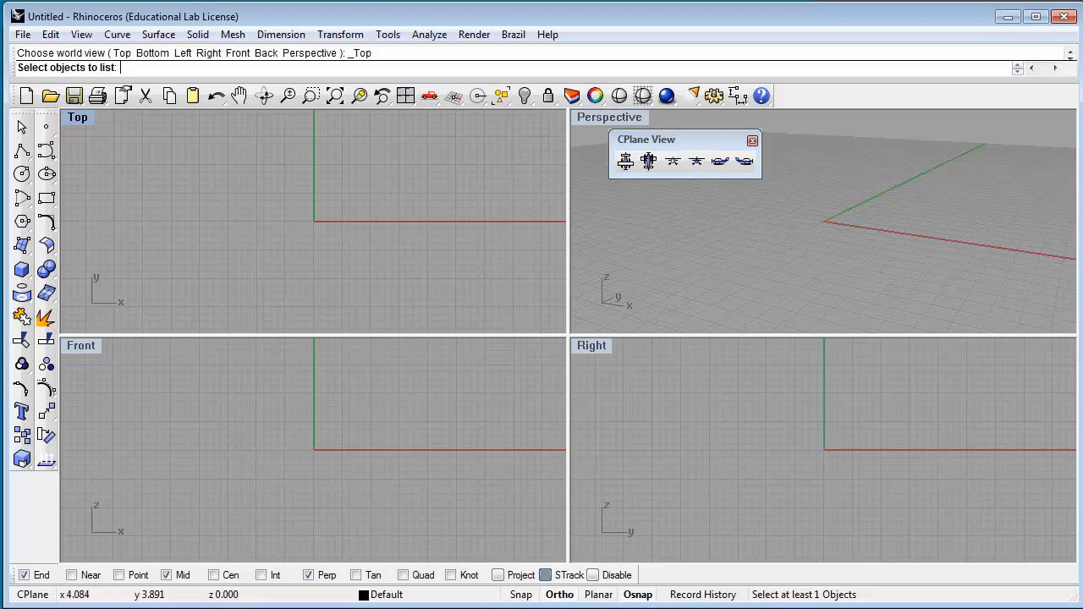
# Close the floating CPlane View toolbar and draw a corner-to-corner box about 6 inches tall in the Perspective viewport
pyautogui.click(752, 141)
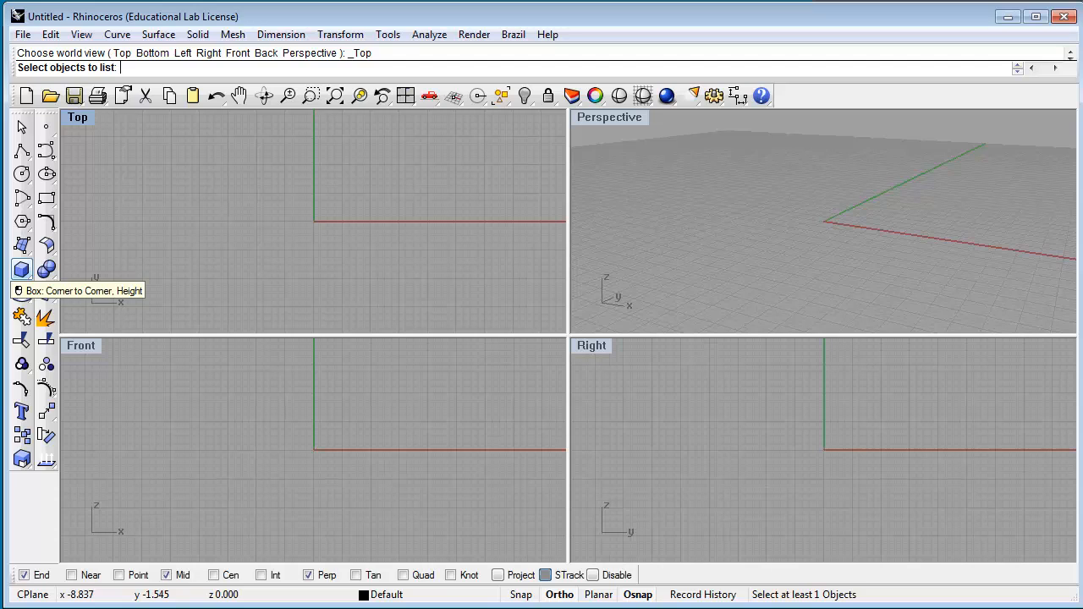
pyautogui.click(21, 269)
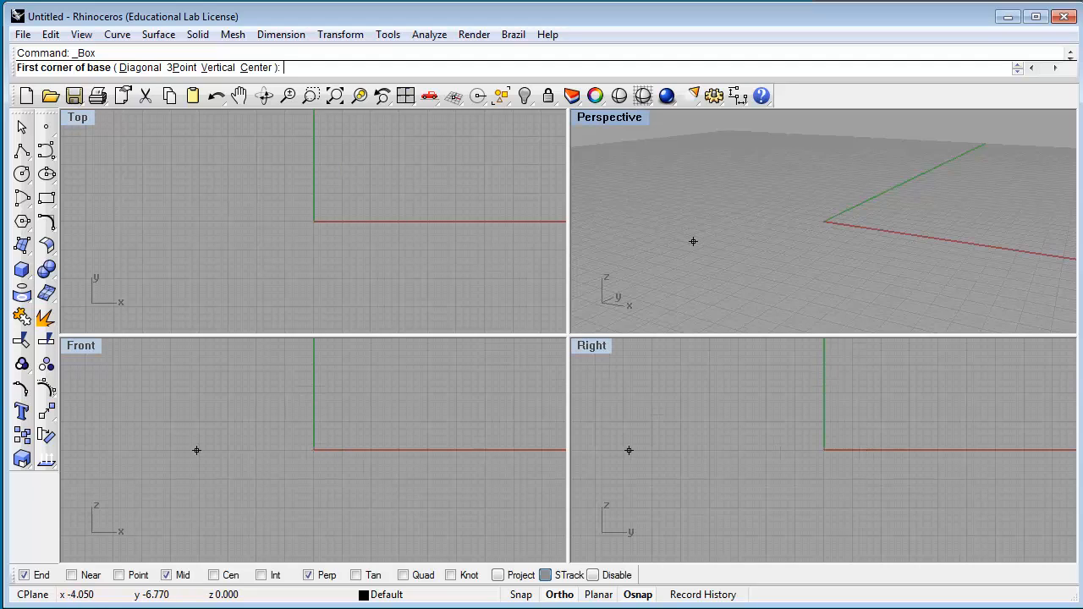
pyautogui.click(263, 450)
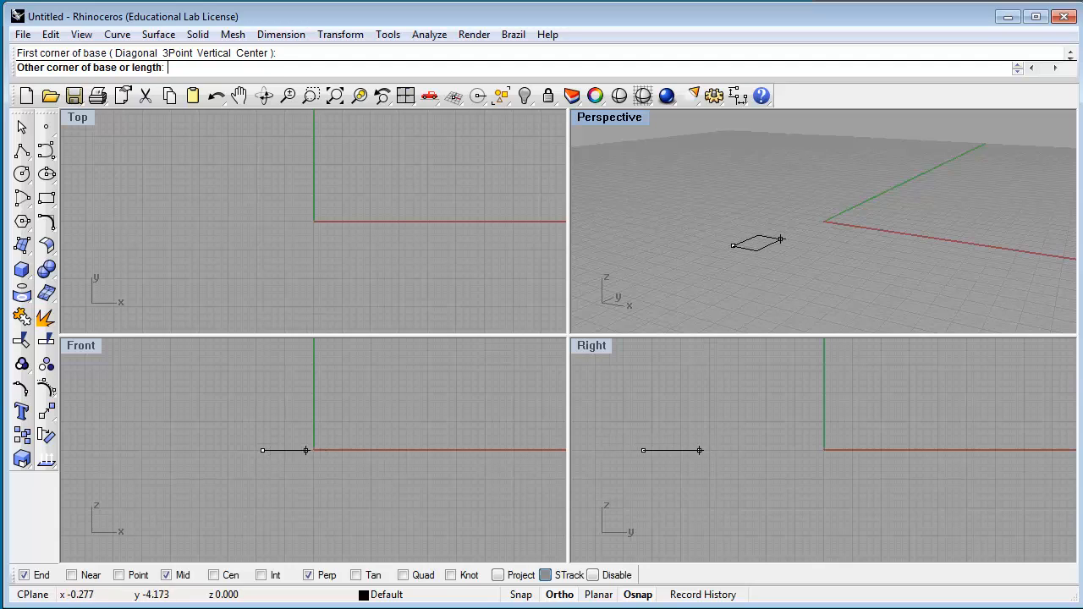
pyautogui.click(522, 451)
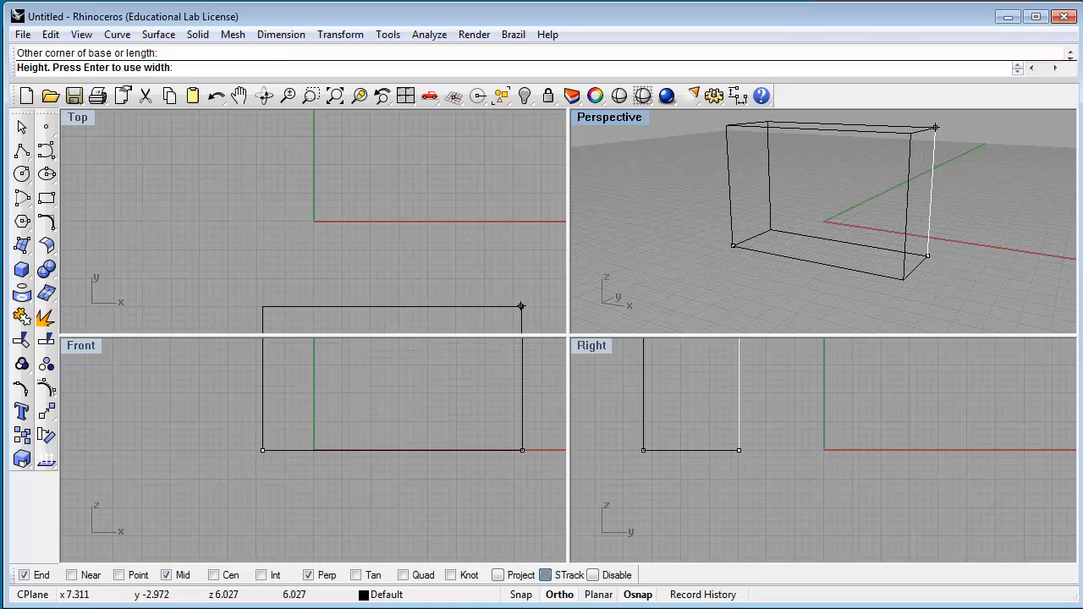
pyautogui.click(935, 127)
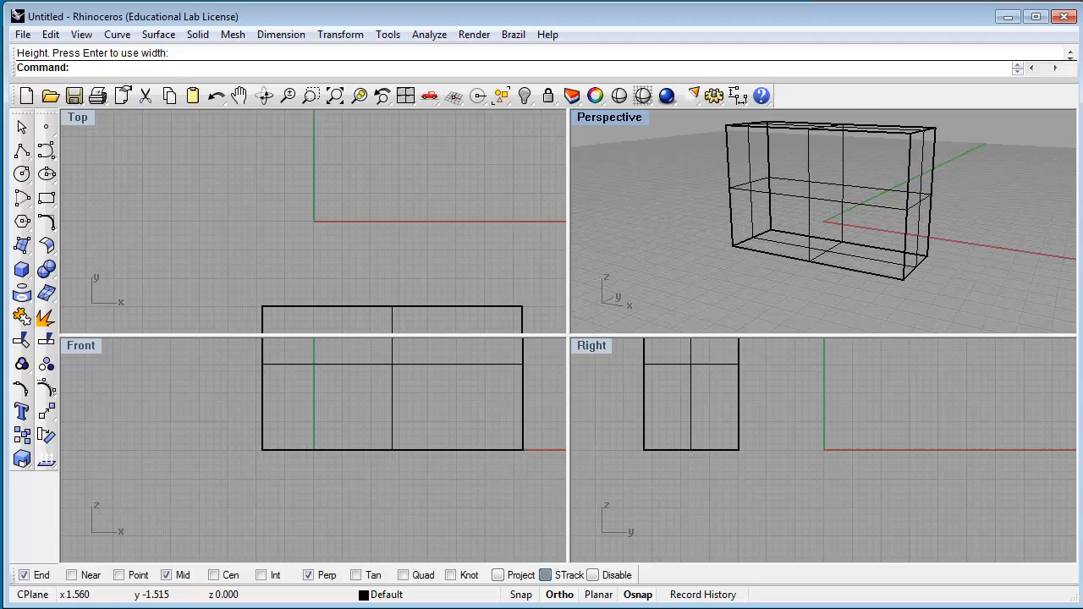
# Pan the Top, Front and Right viewports so the whole box is centred in each of them
pyautogui.moveTo(442, 315); pyautogui.dragTo(341, 187, button='right')
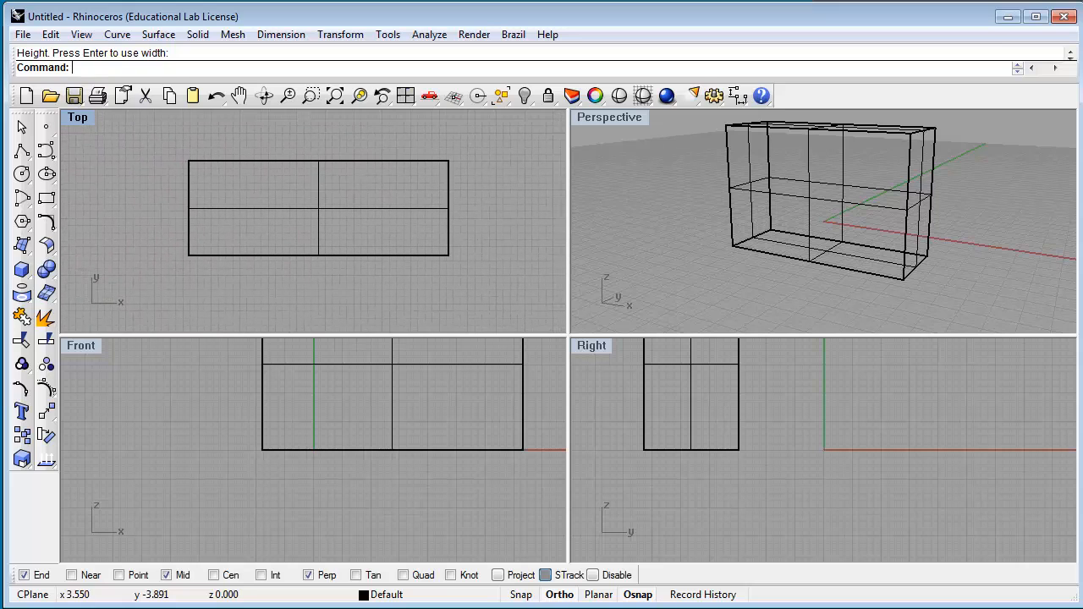
pyautogui.moveTo(445, 358); pyautogui.dragTo(370, 439, button='right')
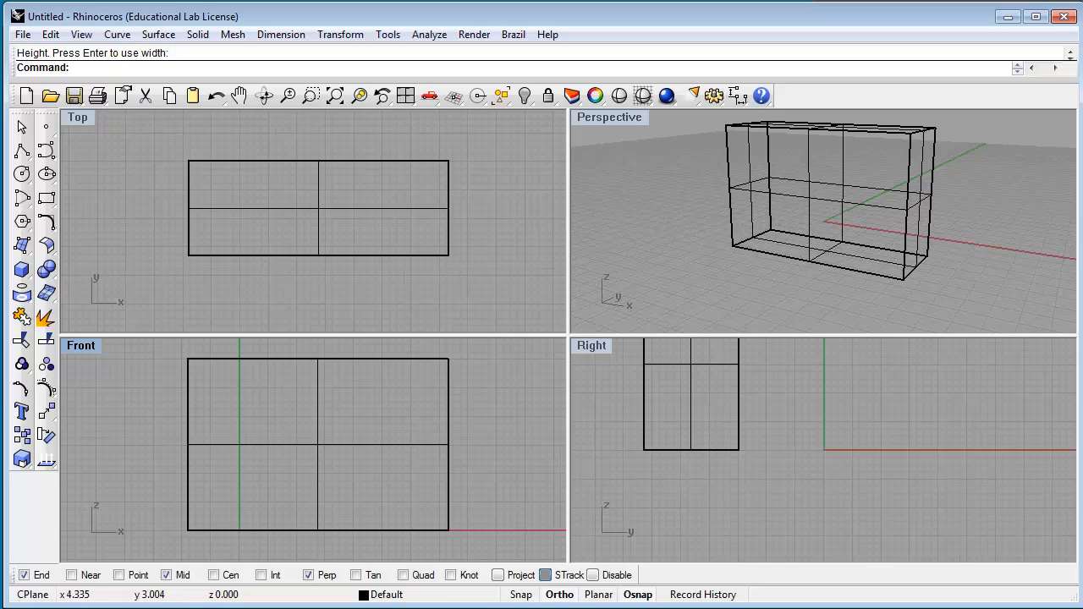
pyautogui.moveTo(696, 362); pyautogui.dragTo(835, 444, button='right')
pyautogui.moveTo(431, 445)
pyautogui.mouseDown(button='right')
pyautogui.moveTo(432, 435)
pyautogui.moveTo(428, 444)
pyautogui.mouseUp(button='right')
pyautogui.moveTo(400, 210); pyautogui.dragTo(393, 211, button='right')
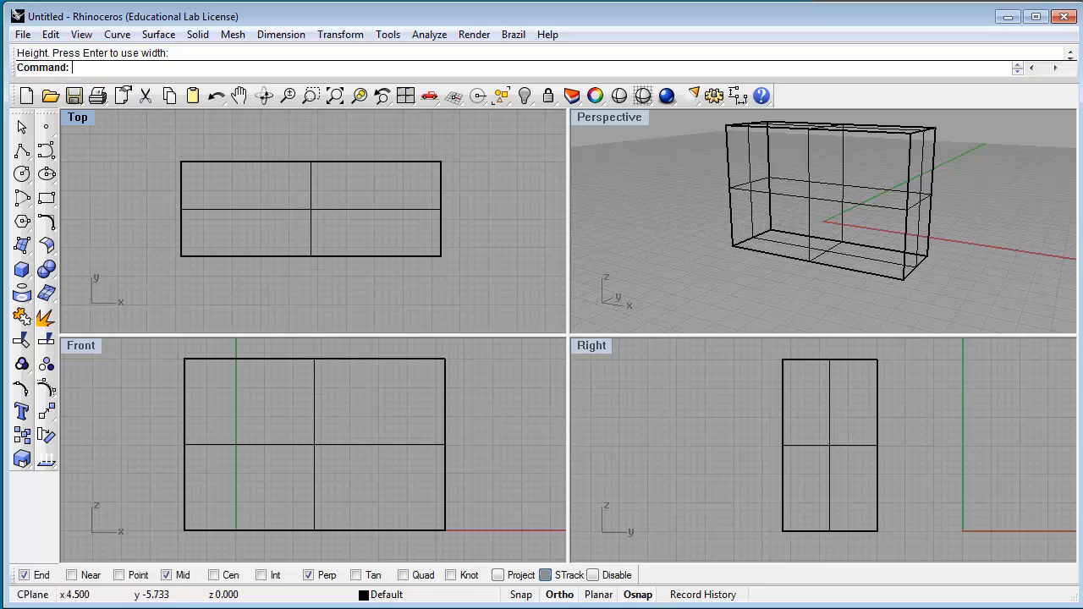
# Zoom the Top viewport in and out on the box, finishing with the whole box in view
pyautogui.scroll(-2, 313, 192)
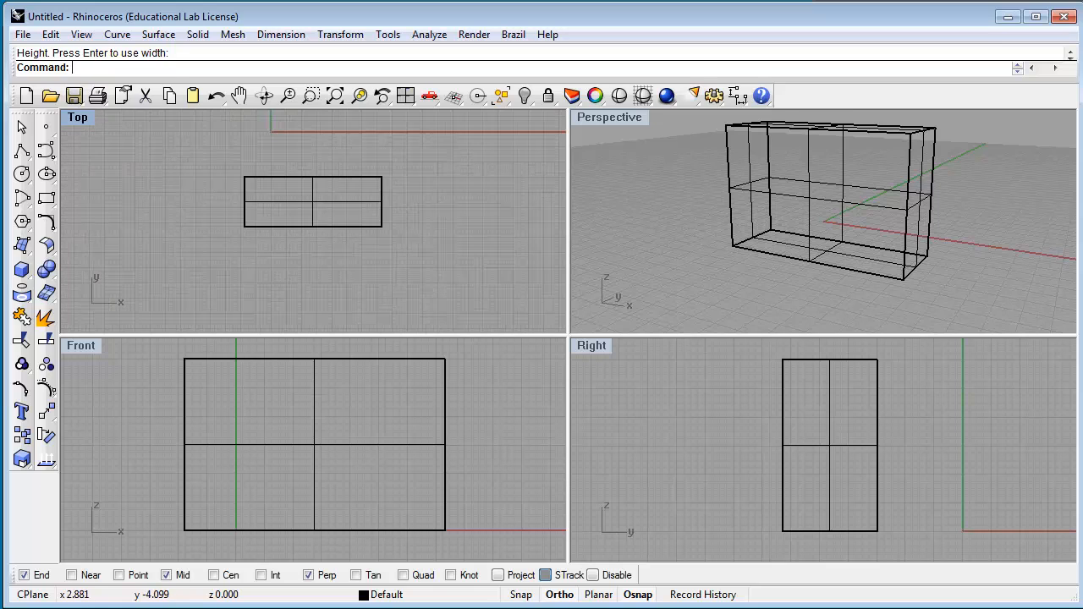
pyautogui.scroll(5, 313, 191)
pyautogui.scroll(-6, 313, 196)
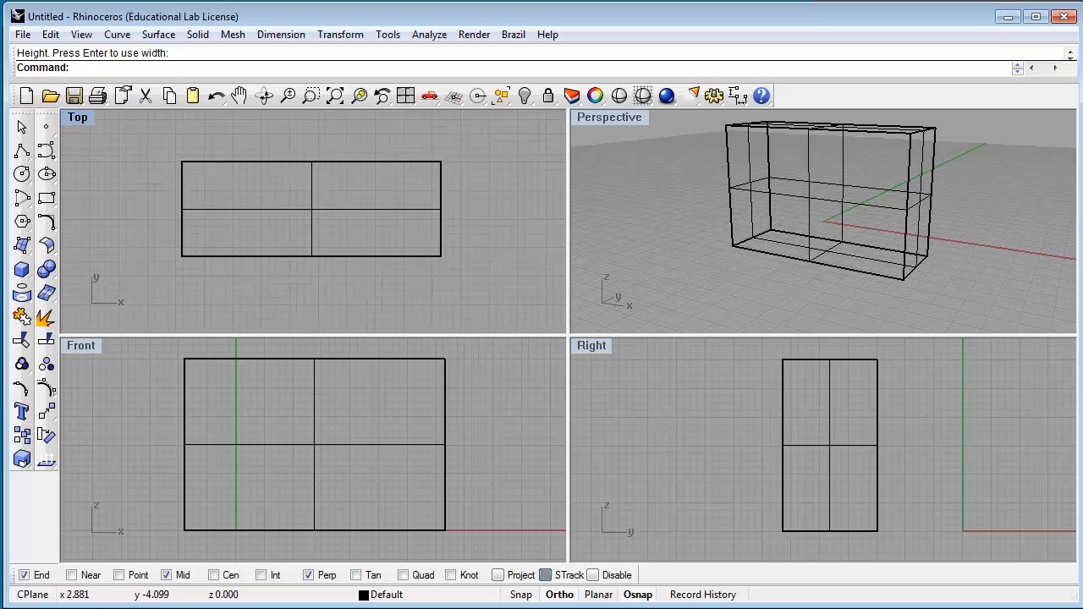
pyautogui.scroll(5, 313, 196)
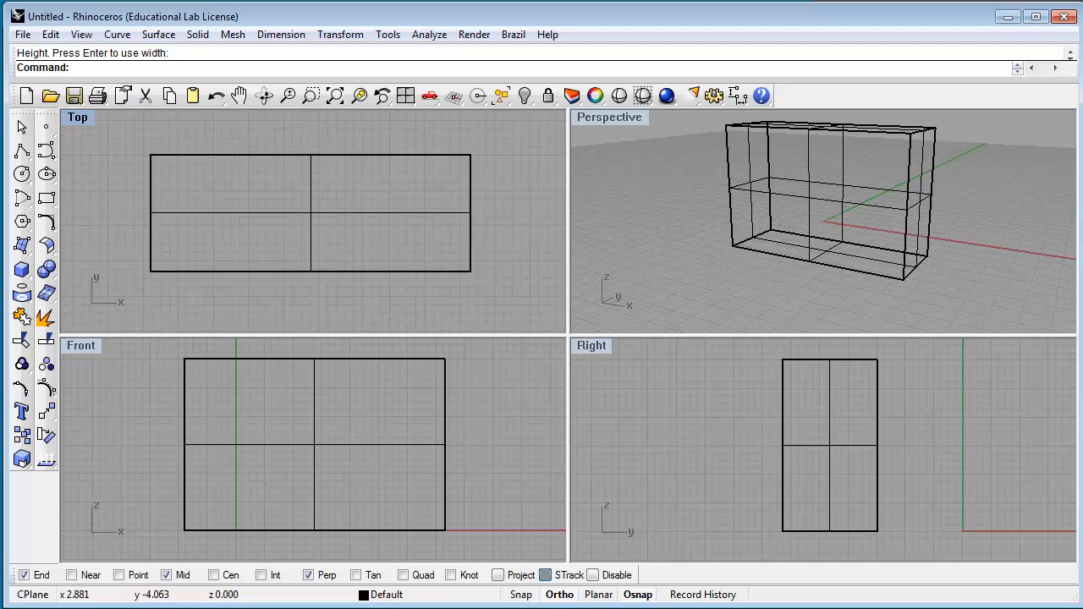
pyautogui.scroll(-2, 301, 228)
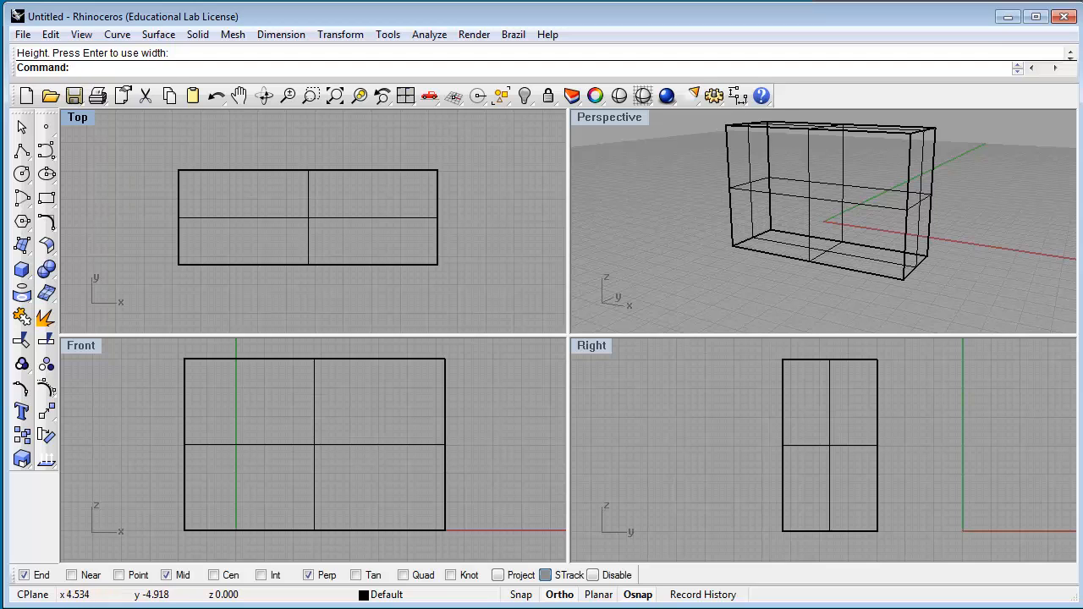
# Orbit and pan the Perspective viewport to view the box from a higher angle facing its end
pyautogui.moveTo(851, 246); pyautogui.dragTo(832, 265, button='right')
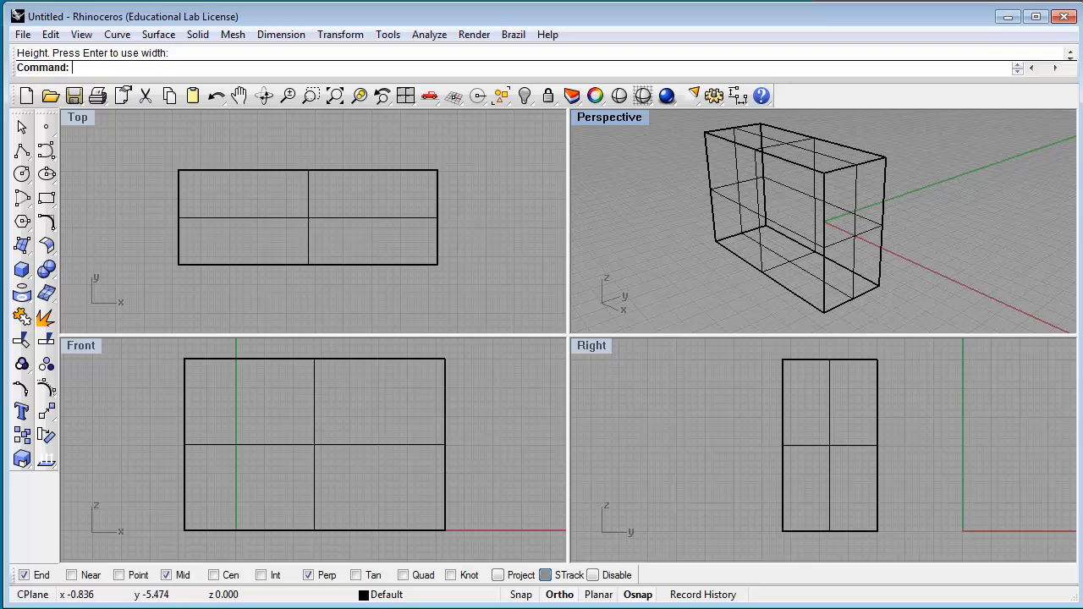
pyautogui.keyDown('shift'); pyautogui.moveTo(738, 242); pyautogui.dragTo(767, 247, button='right'); pyautogui.keyUp('shift')
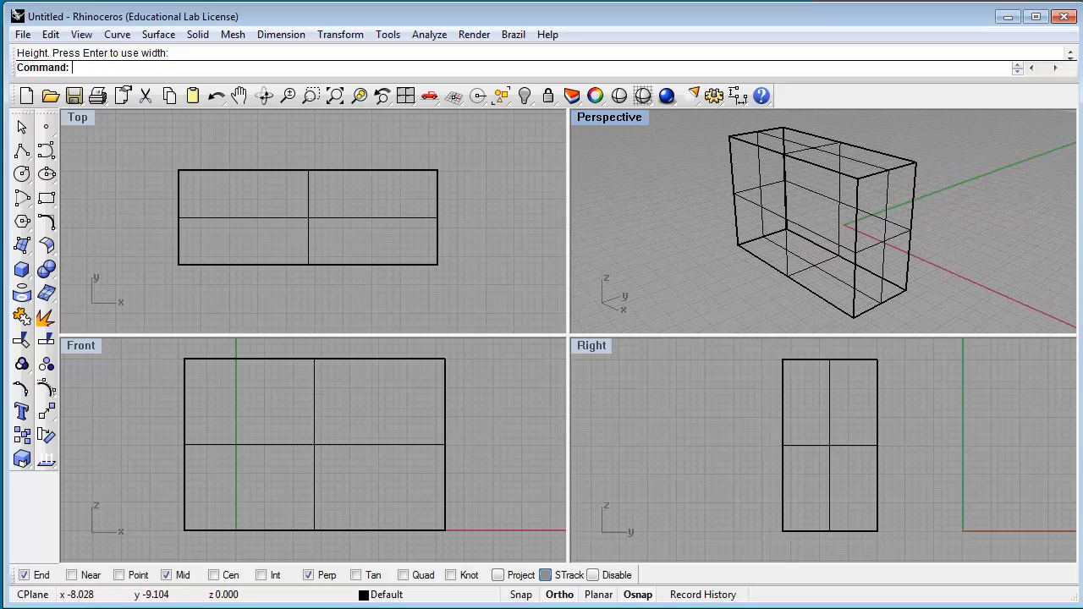
pyautogui.moveTo(807, 226); pyautogui.dragTo(817, 231, button='right')
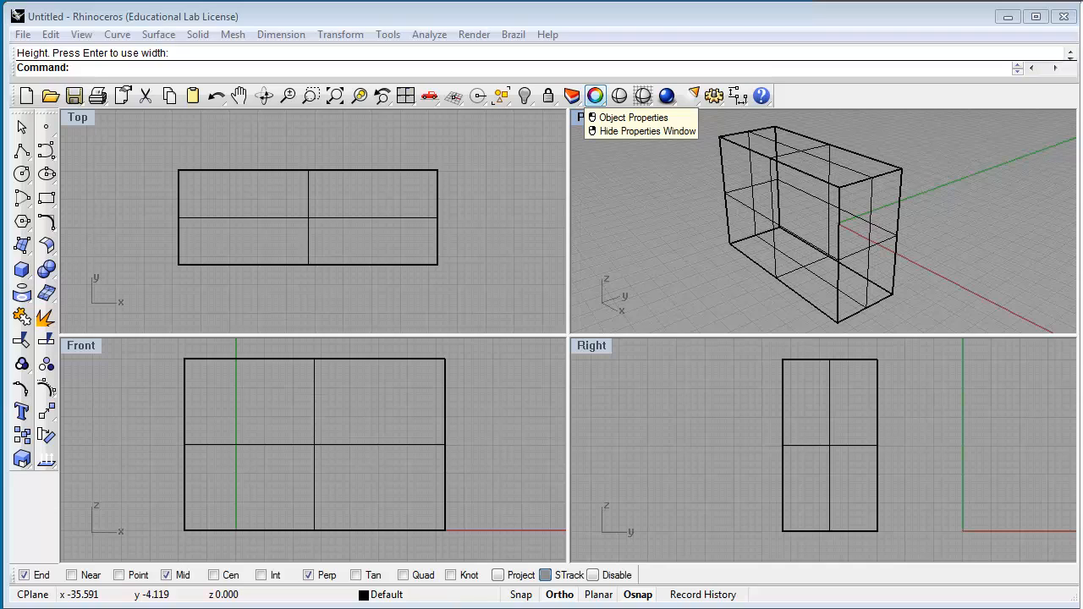
# Hide the surface isocurves of the box through its object properties and deselect the box
pyautogui.click(595, 95)
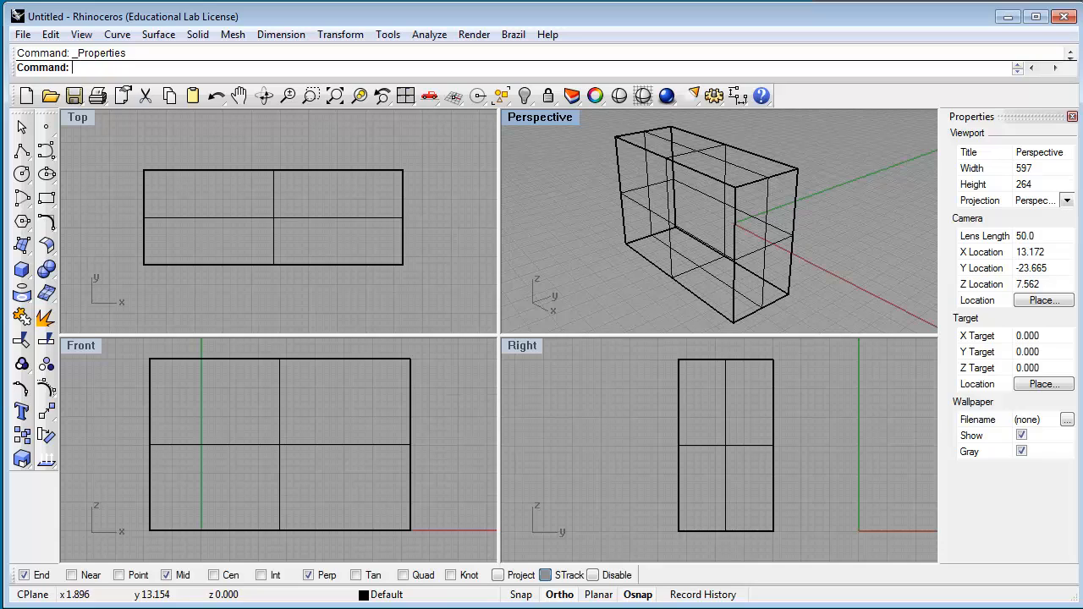
pyautogui.click(768, 197)
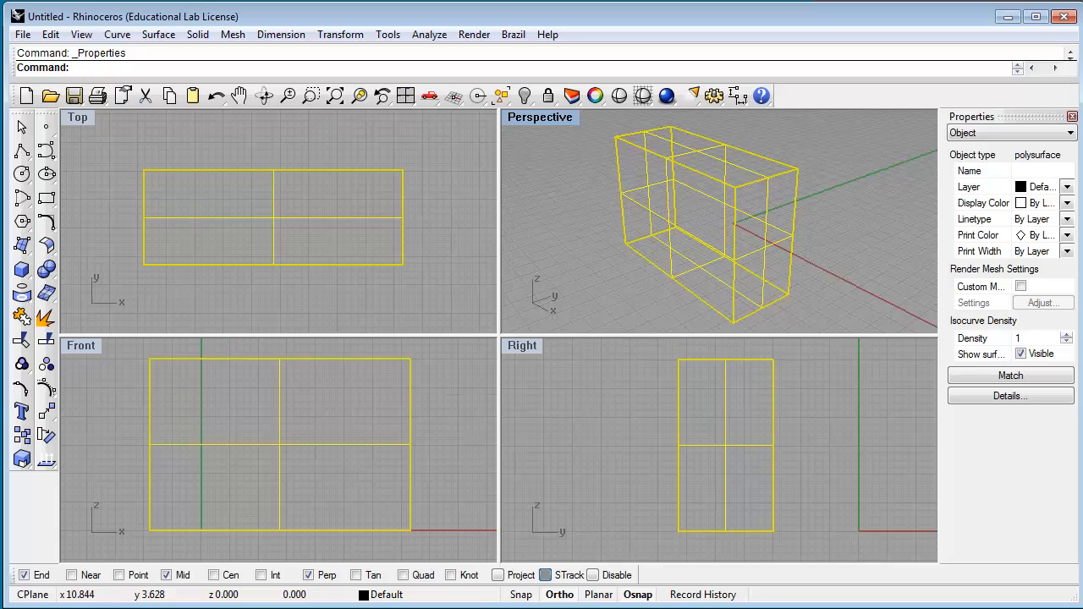
pyautogui.click(1021, 354)
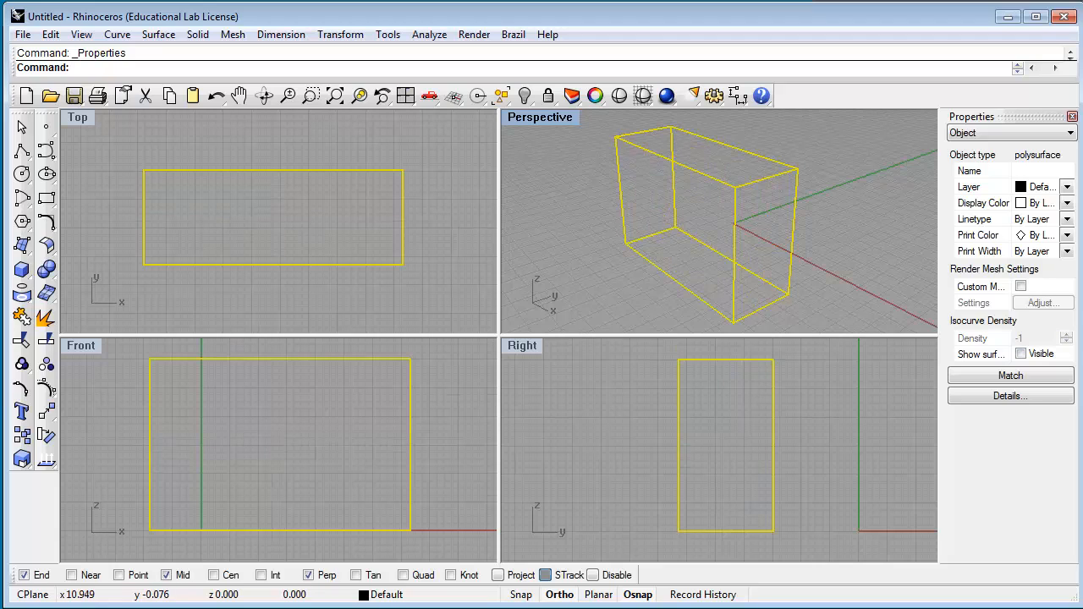
pyautogui.press('Escape')
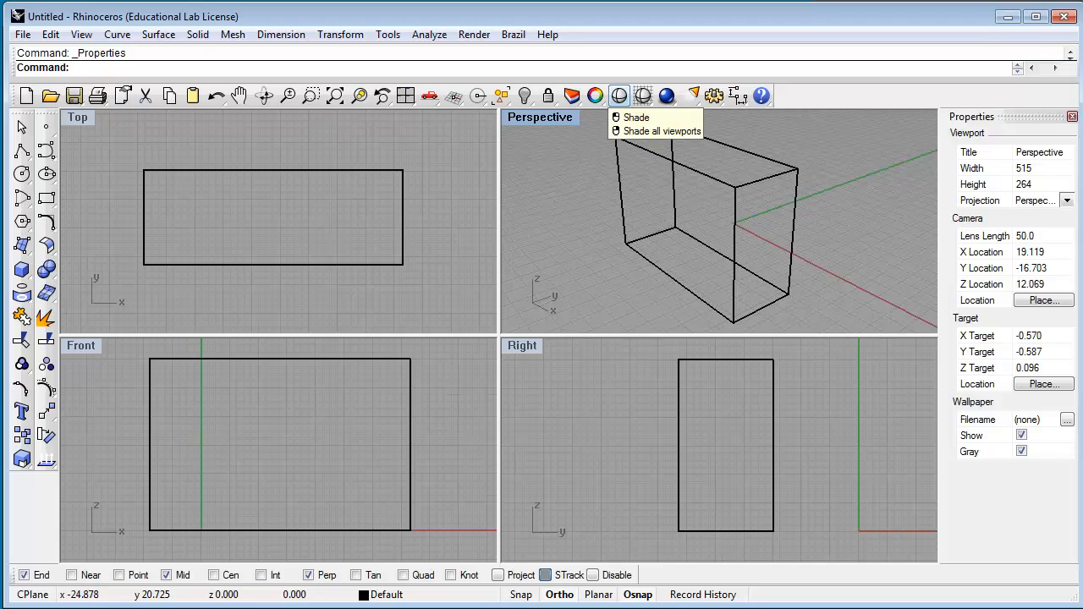
# Preview the box with the Shade command in the Perspective viewport, maximize that viewport and orbit around the box
pyautogui.click(619, 95)
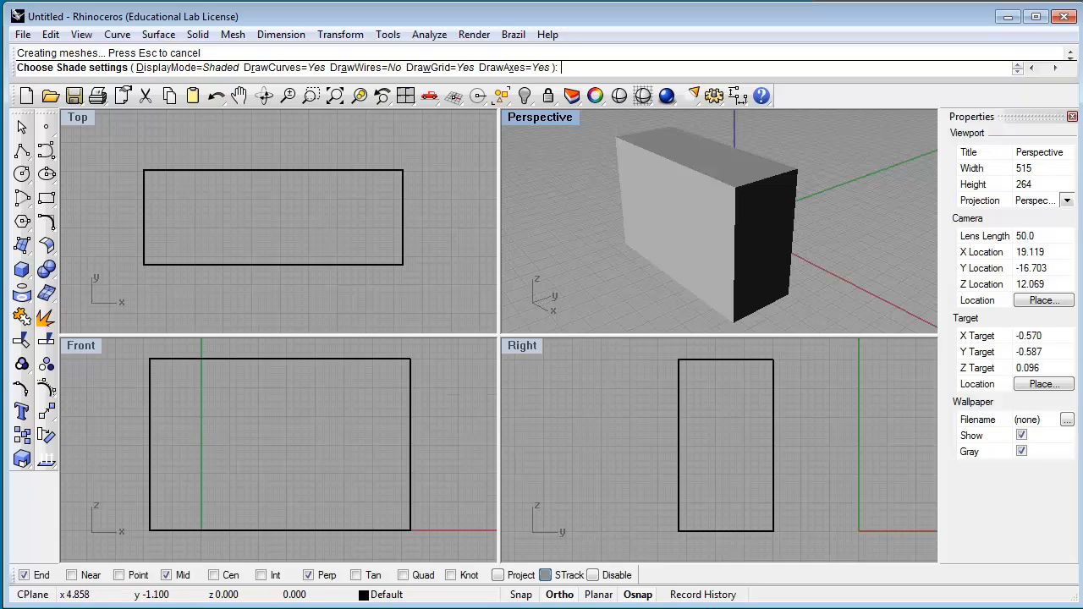
pyautogui.moveTo(774, 260)
pyautogui.mouseDown(button='right')
pyautogui.moveTo(630, 255)
pyautogui.moveTo(765, 270)
pyautogui.moveTo(891, 257)
pyautogui.moveTo(934, 235)
pyautogui.moveTo(749, 269)
pyautogui.mouseUp(button='right')
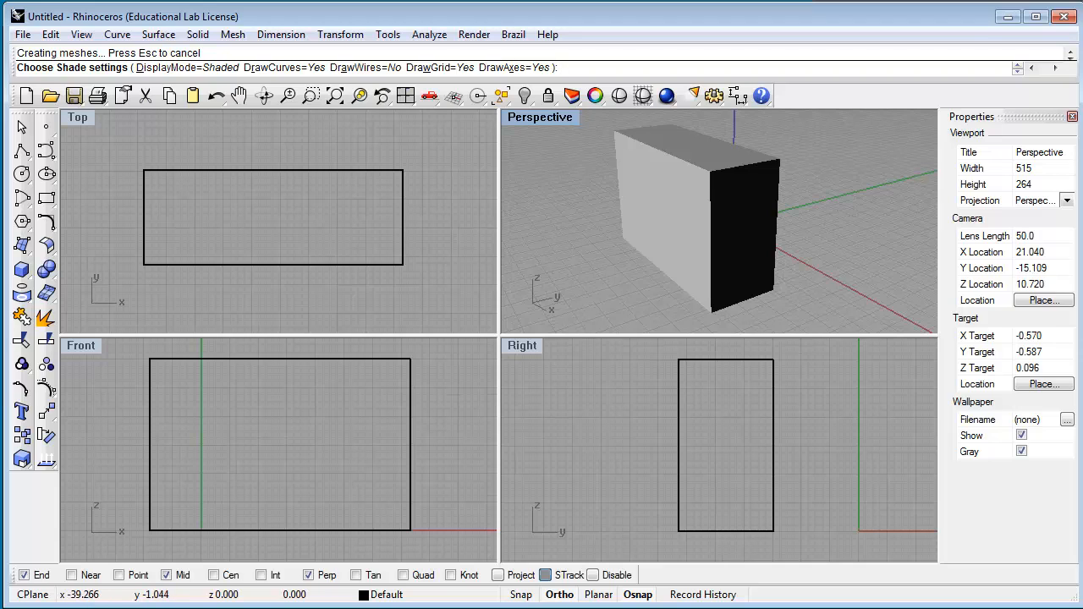
pyautogui.doubleClick(540, 117)
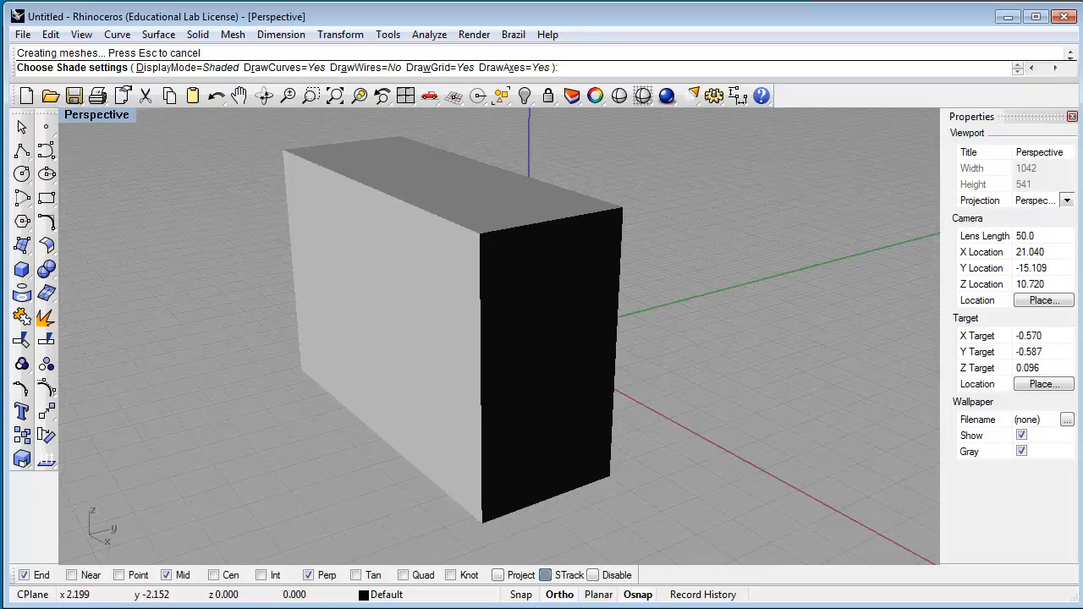
pyautogui.moveTo(387, 390)
pyautogui.mouseDown(button='right')
pyautogui.moveTo(606, 386)
pyautogui.moveTo(862, 363)
pyautogui.moveTo(819, 382)
pyautogui.moveTo(552, 403)
pyautogui.mouseUp(button='right')
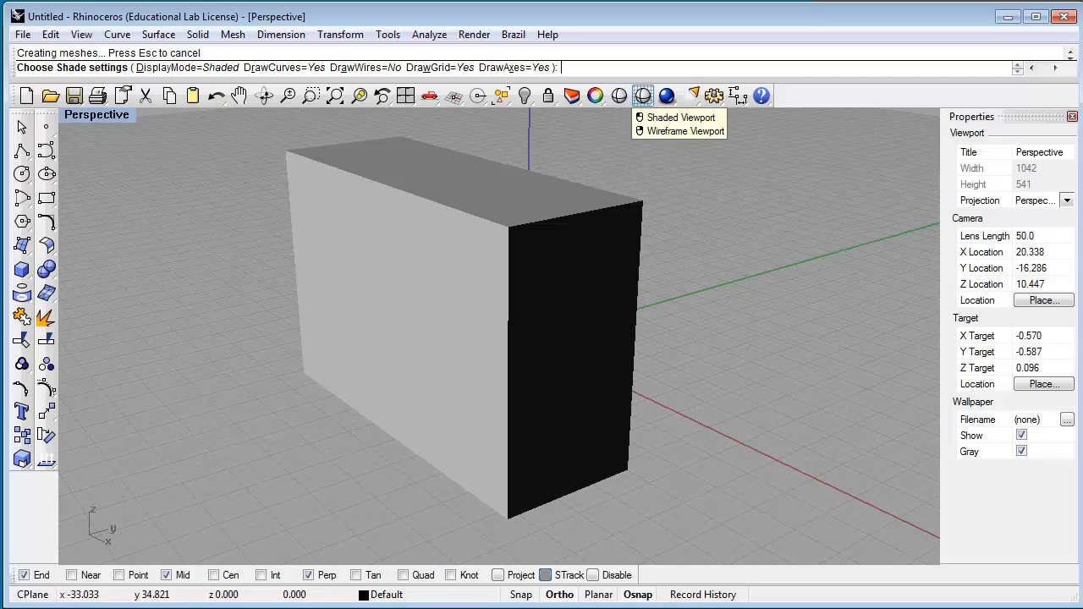
# Set the maximized Perspective viewport to Shaded Viewport display and orbit the box slightly
pyautogui.click(643, 95)
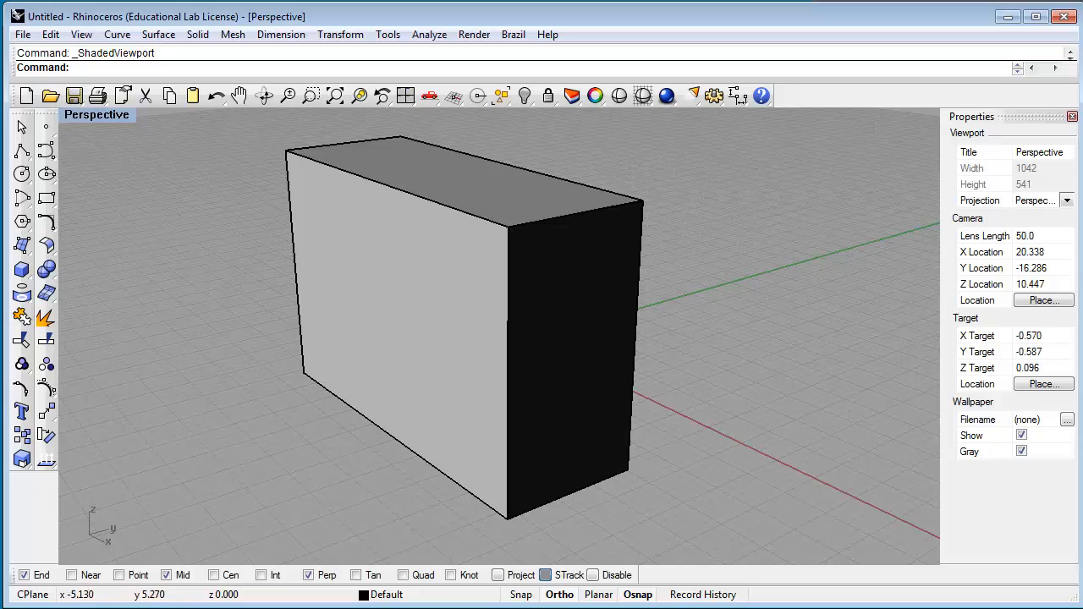
pyautogui.moveTo(541, 287); pyautogui.dragTo(571, 300, button='right')
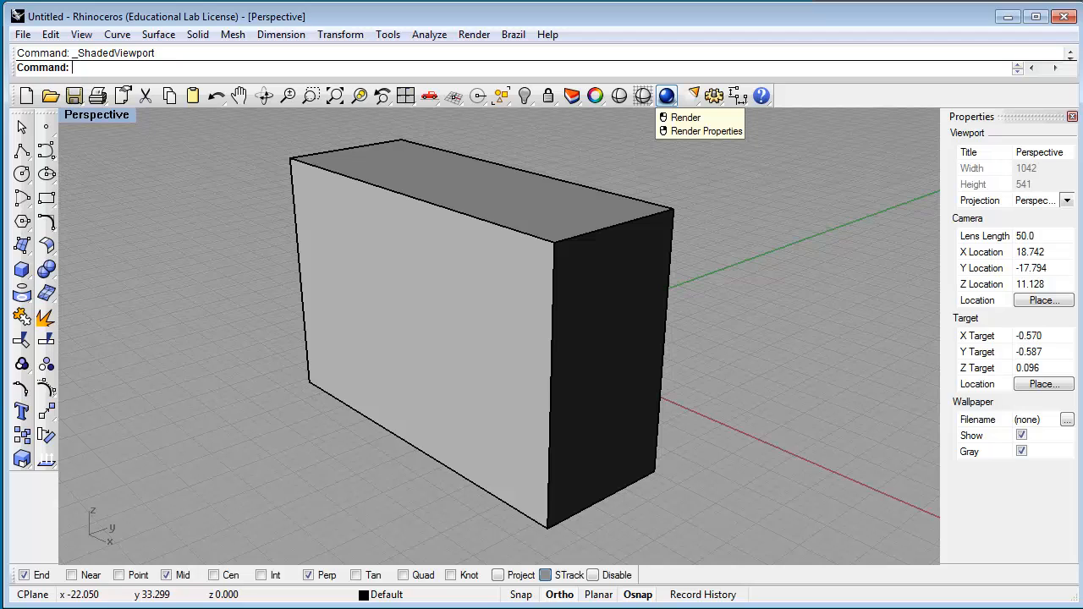
# Render the Perspective view of the box with Brazil and move the render window to the middle of the screen
pyautogui.click(685, 118)
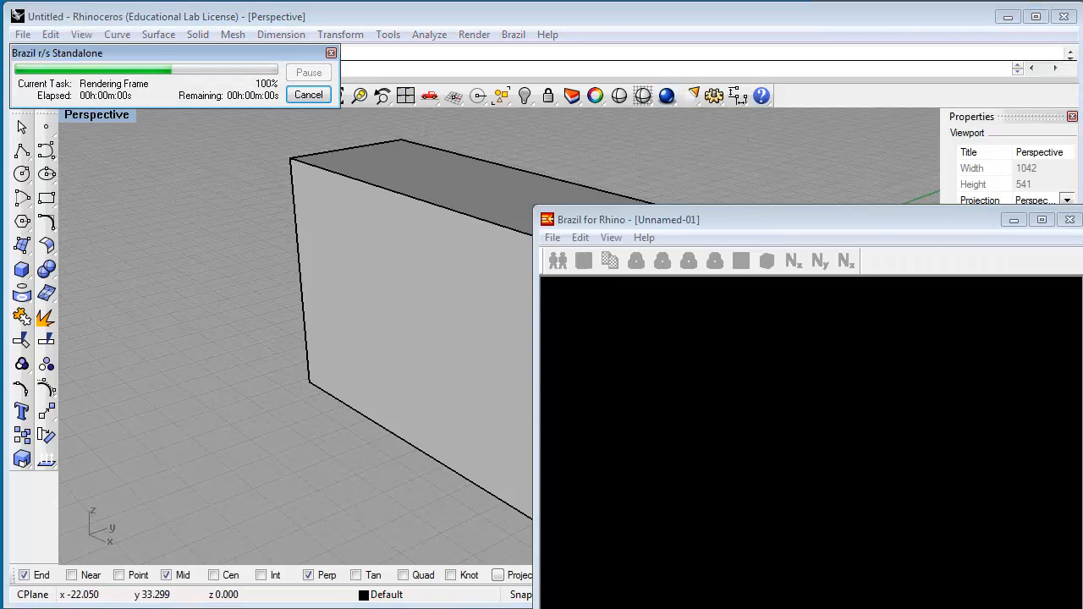
pyautogui.moveTo(762, 219); pyautogui.dragTo(500, 88)
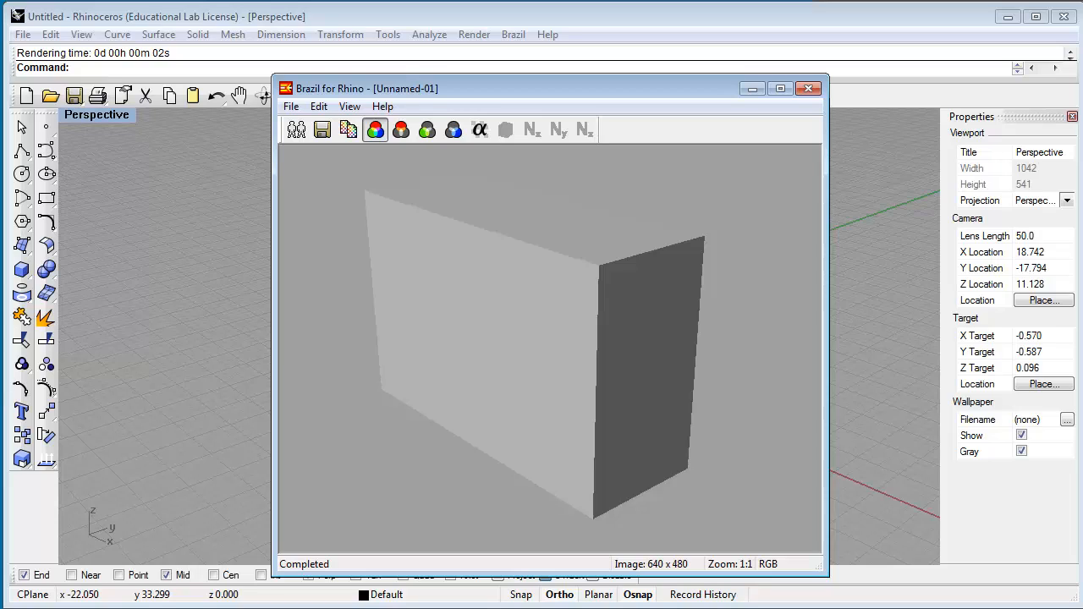
pyautogui.moveTo(474, 88); pyautogui.dragTo(438, 87)
# View the save options for the rendered image, cancel without saving and return to the modeling window
pyautogui.click(255, 106)
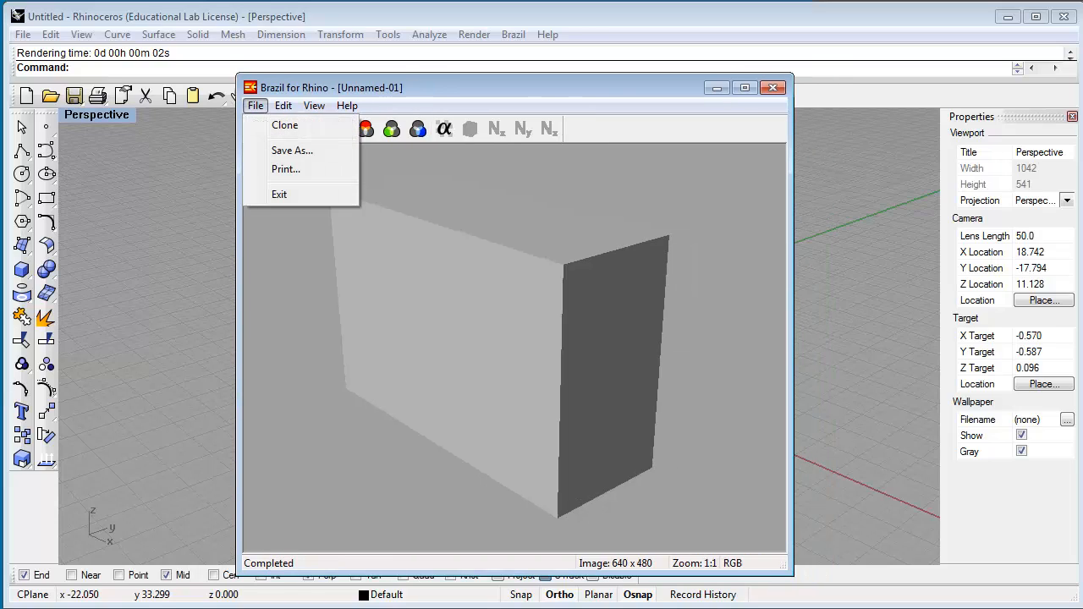
pyautogui.click(292, 150)
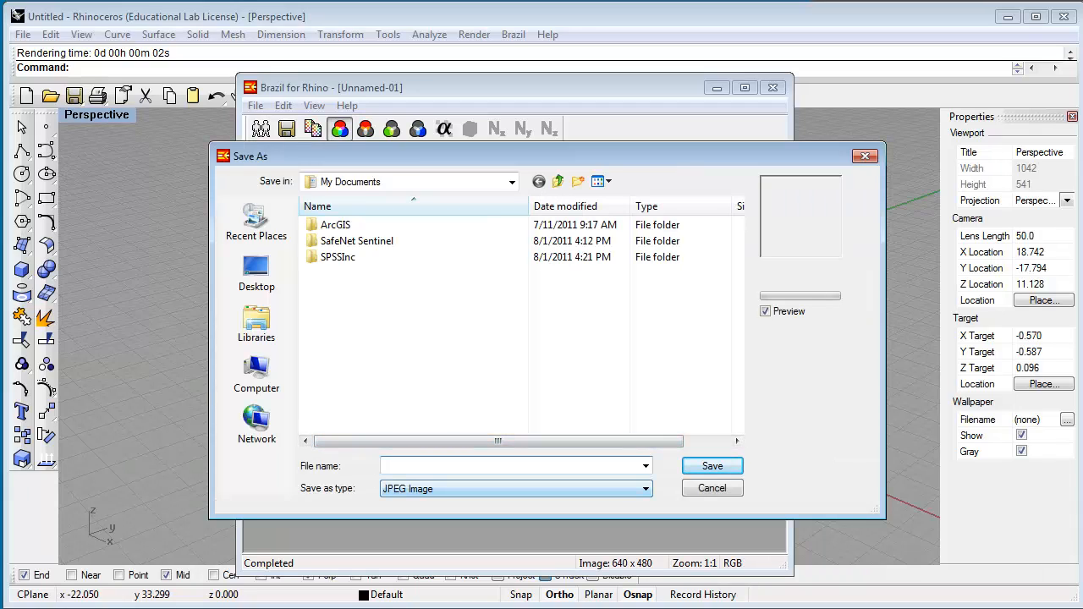
pyautogui.press('Escape')
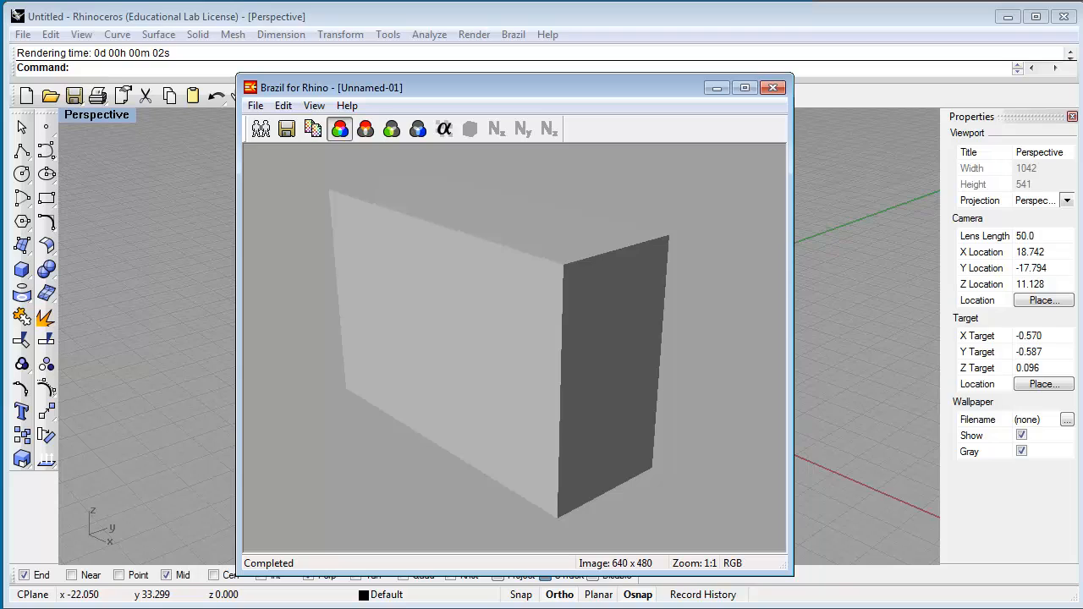
pyautogui.click(876, 546)
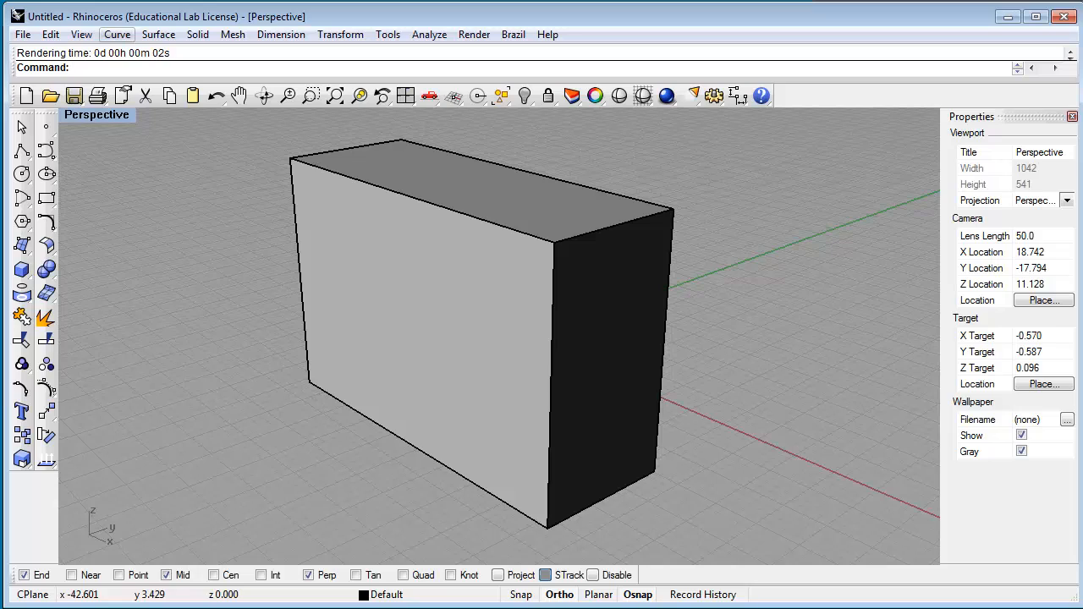
# Look through the available curve, surface, solid and help commands, including the circle, plane and Learn Rhino options
pyautogui.click(117, 34)
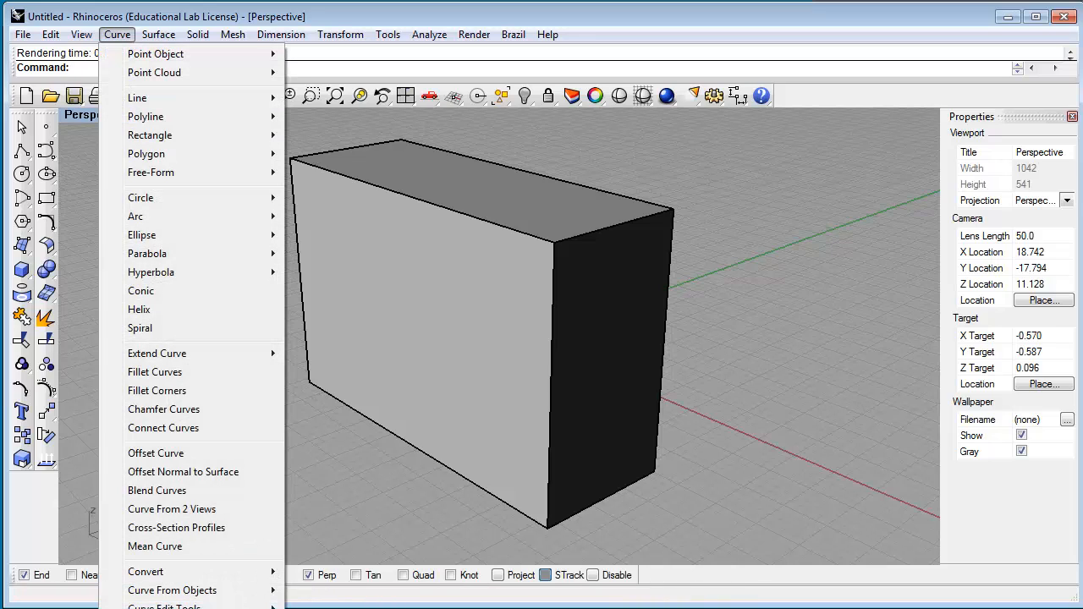
pyautogui.moveTo(170, 197)
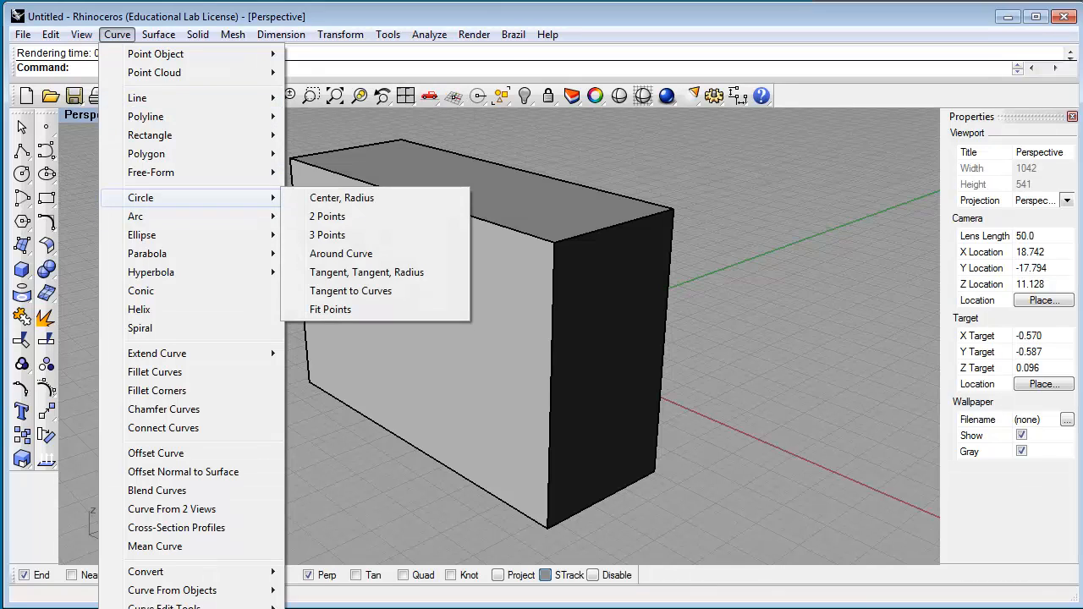
pyautogui.moveTo(158, 35)
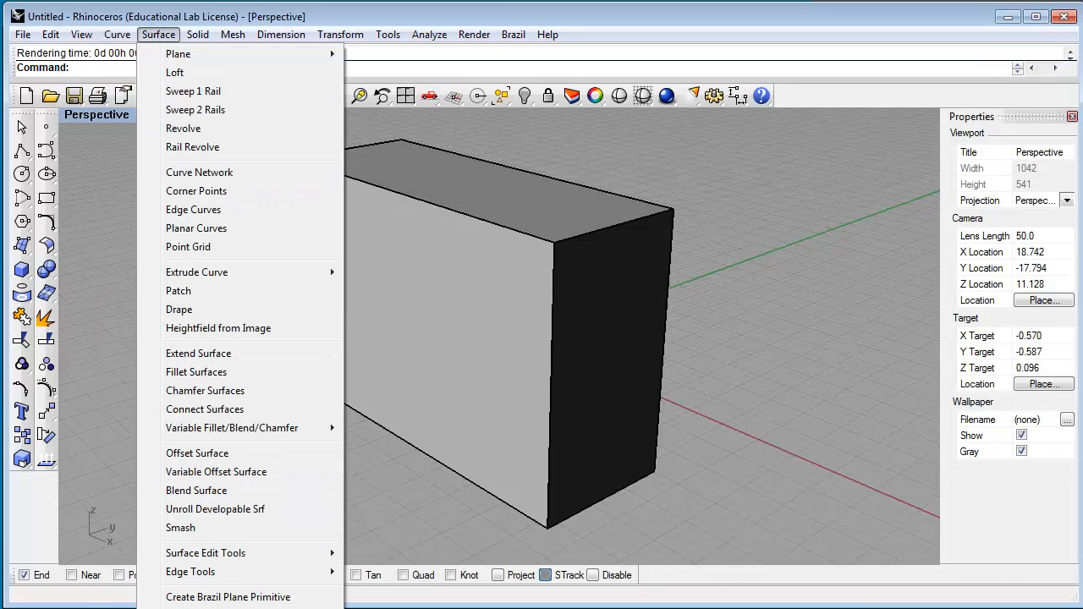
pyautogui.moveTo(195, 55)
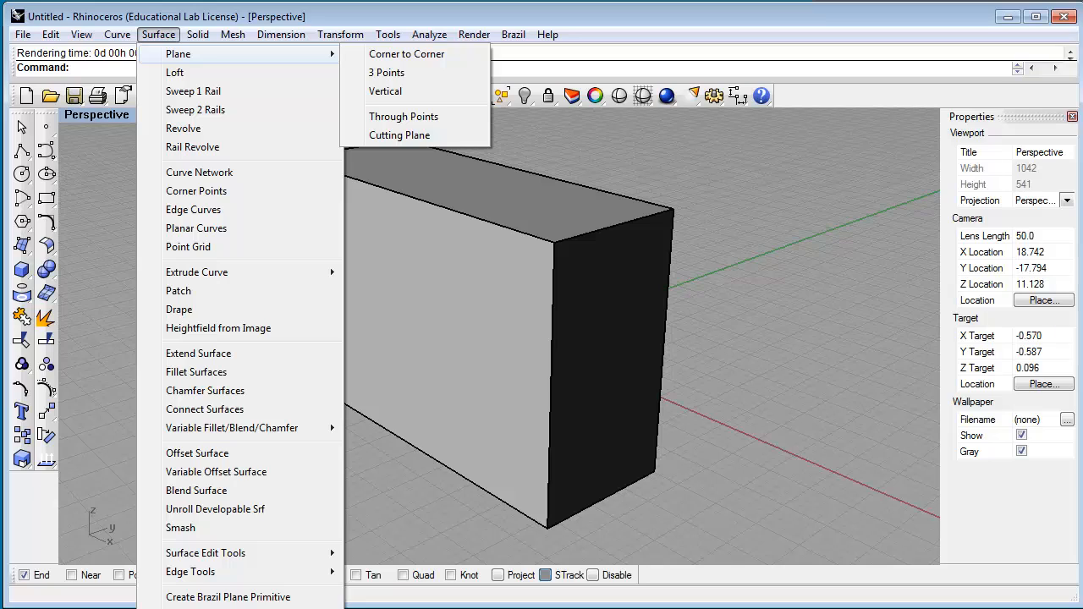
pyautogui.moveTo(198, 35)
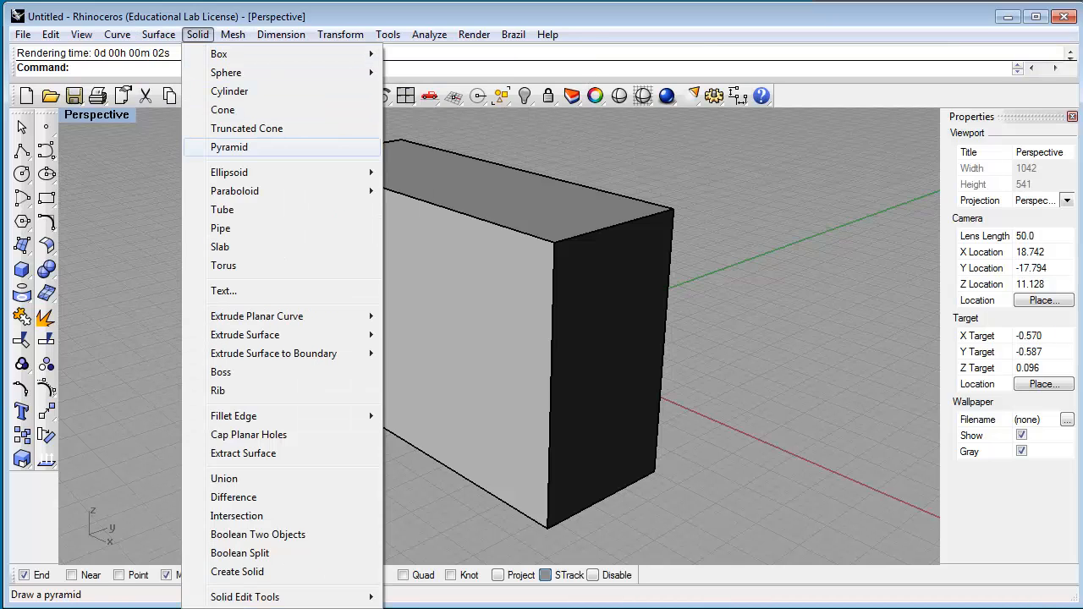
pyautogui.moveTo(233, 35)
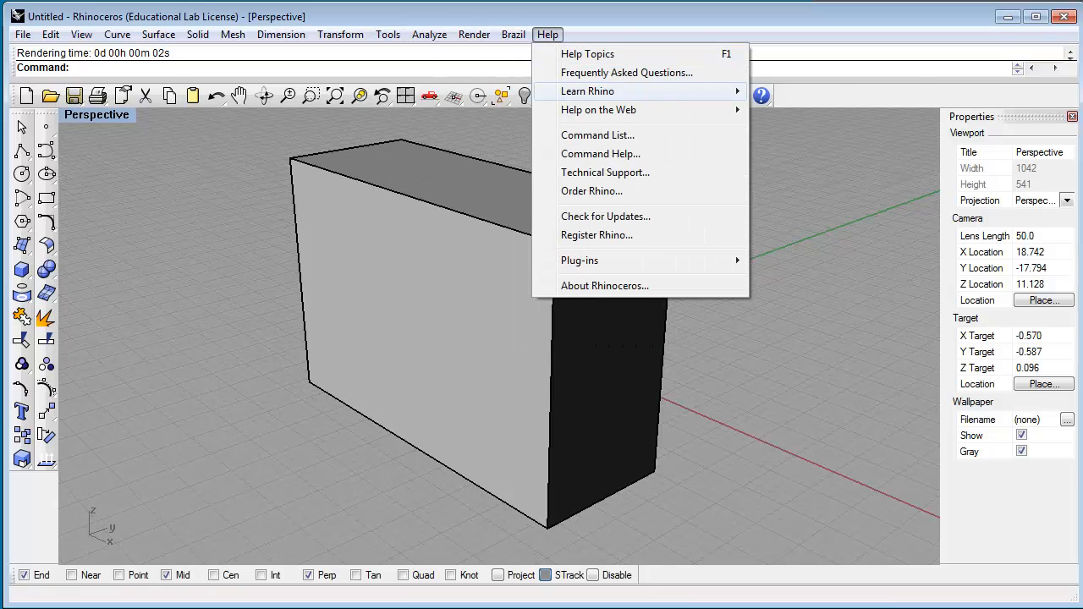
pyautogui.moveTo(592, 90)
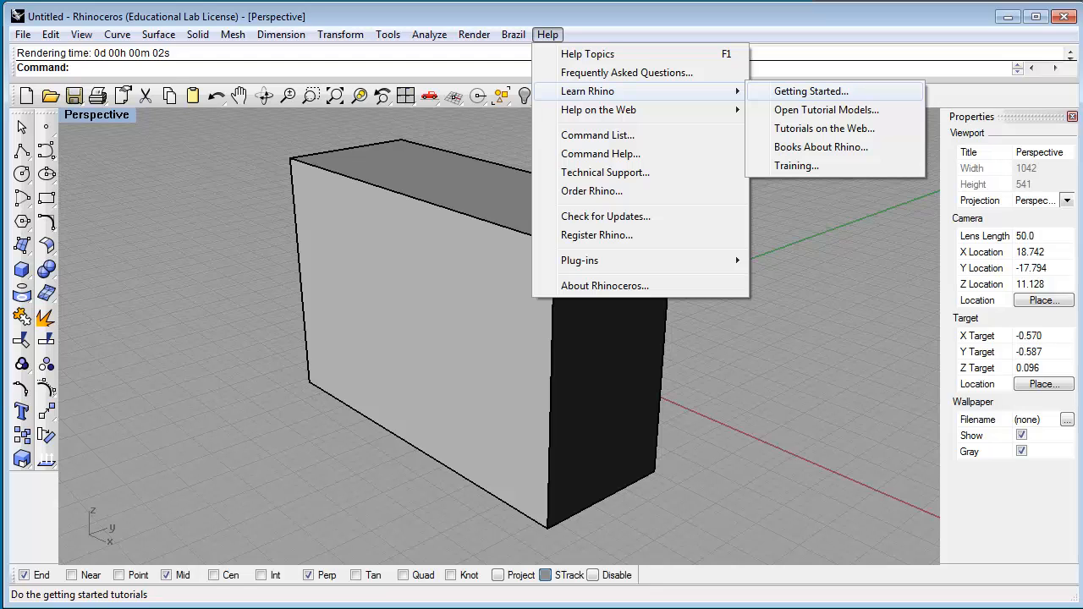
pyautogui.moveTo(159, 33)
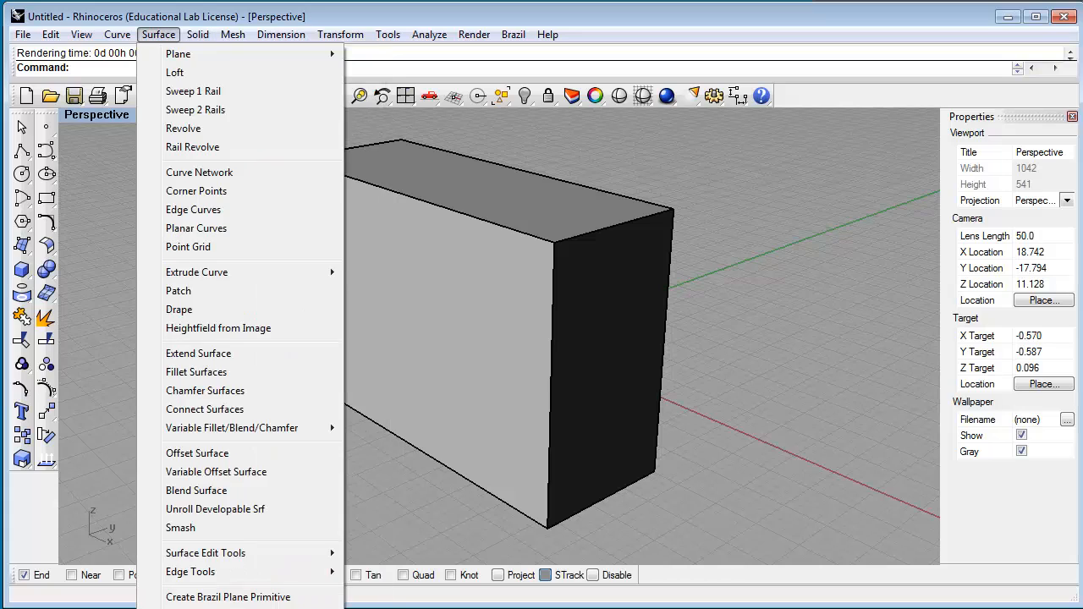
pyautogui.moveTo(117, 34)
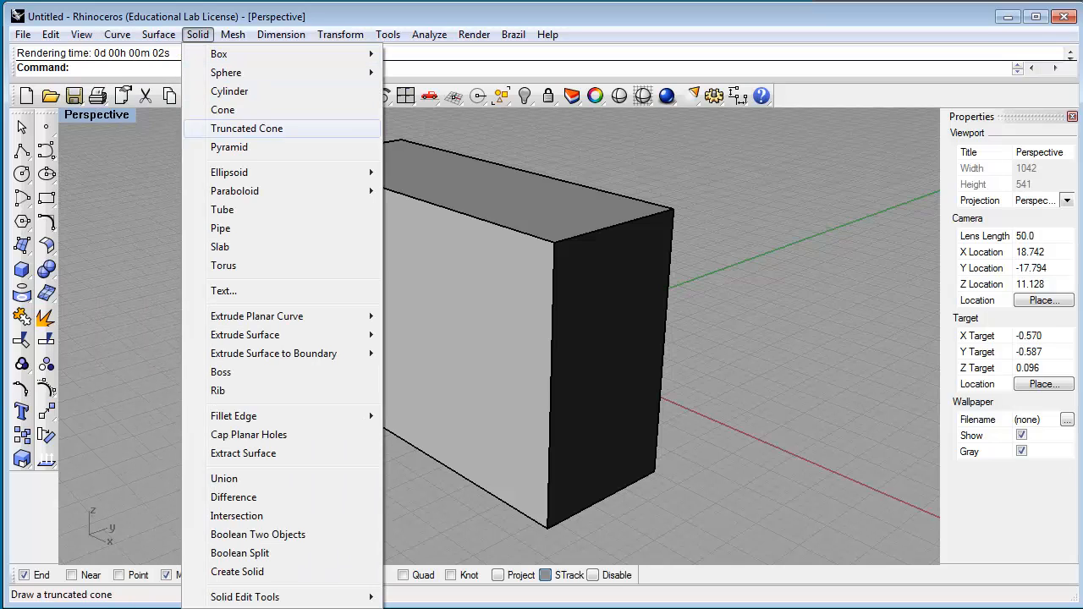
pyautogui.click(599, 147)
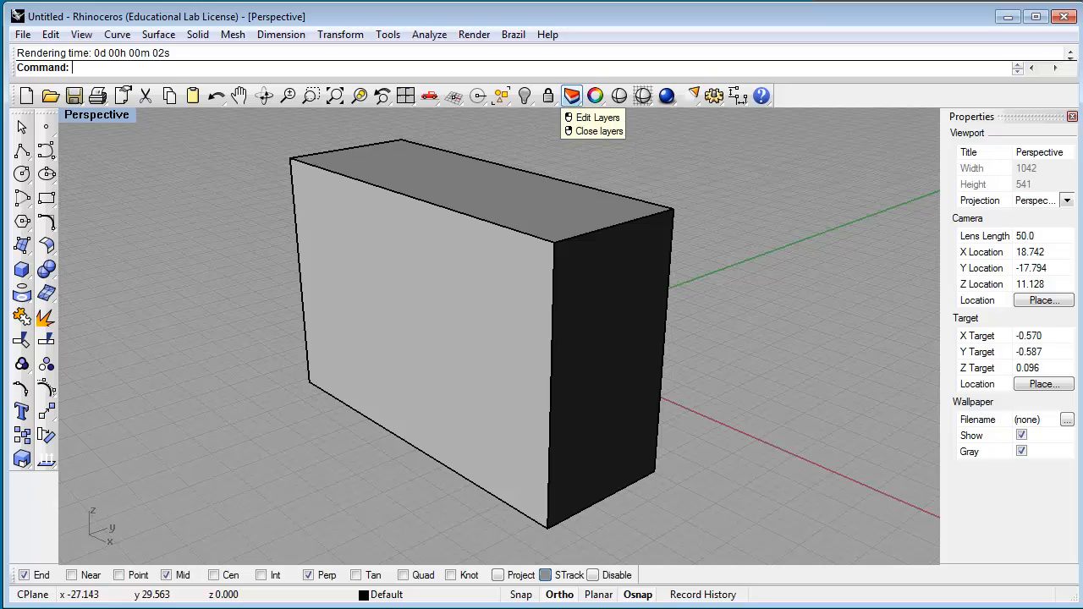
# Display the layer list with Edit Layers and rename Layer 01 as Box
pyautogui.click(571, 96)
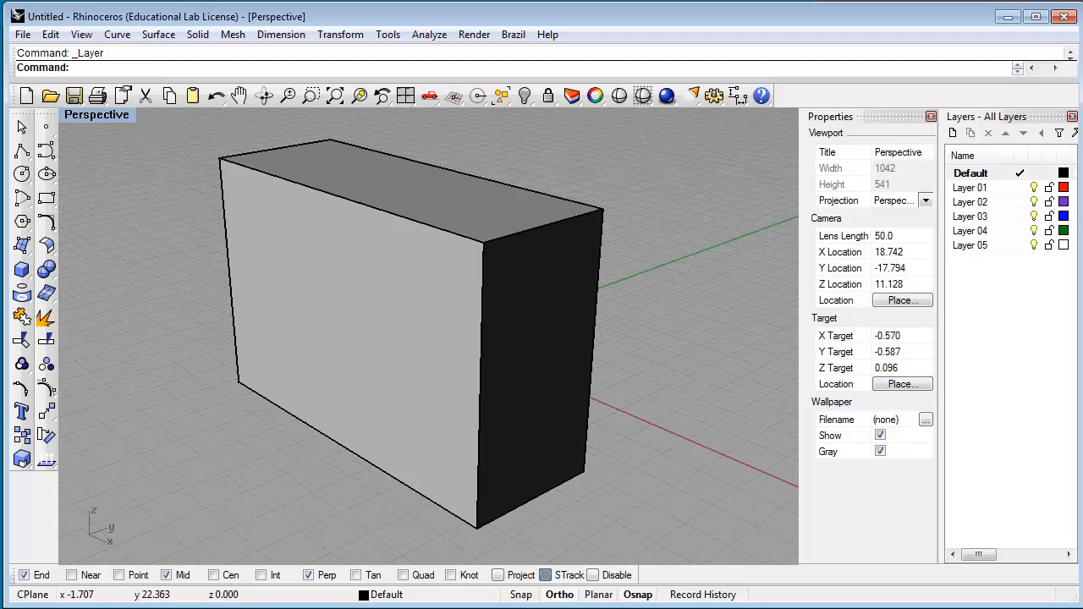
pyautogui.doubleClick(970, 188)
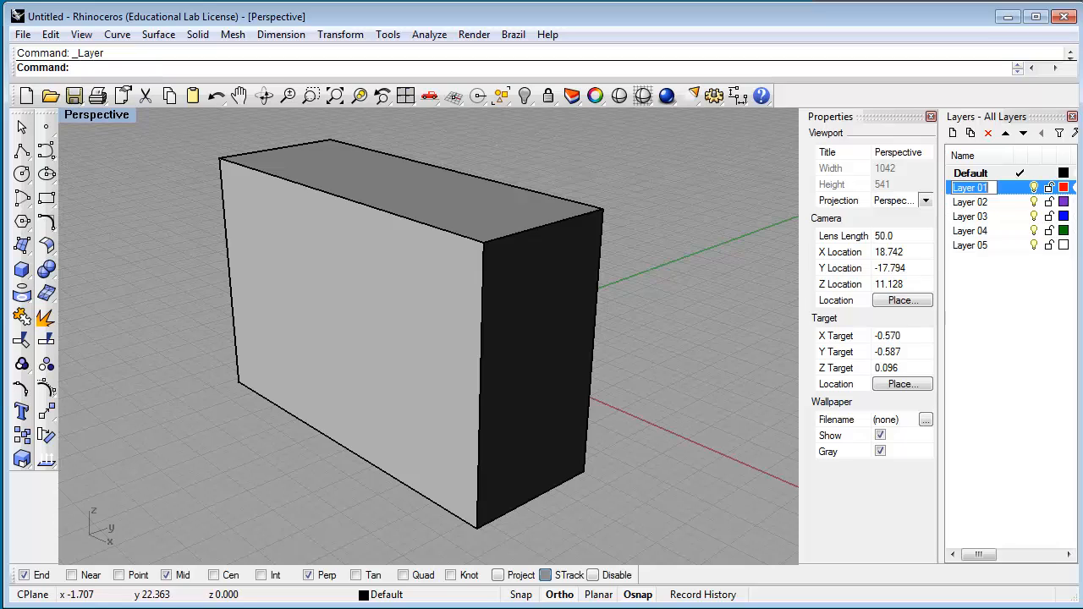
pyautogui.write('Box')
pyautogui.press('Return')
# Set the Box layer's color to Green
pyautogui.click(1063, 187)
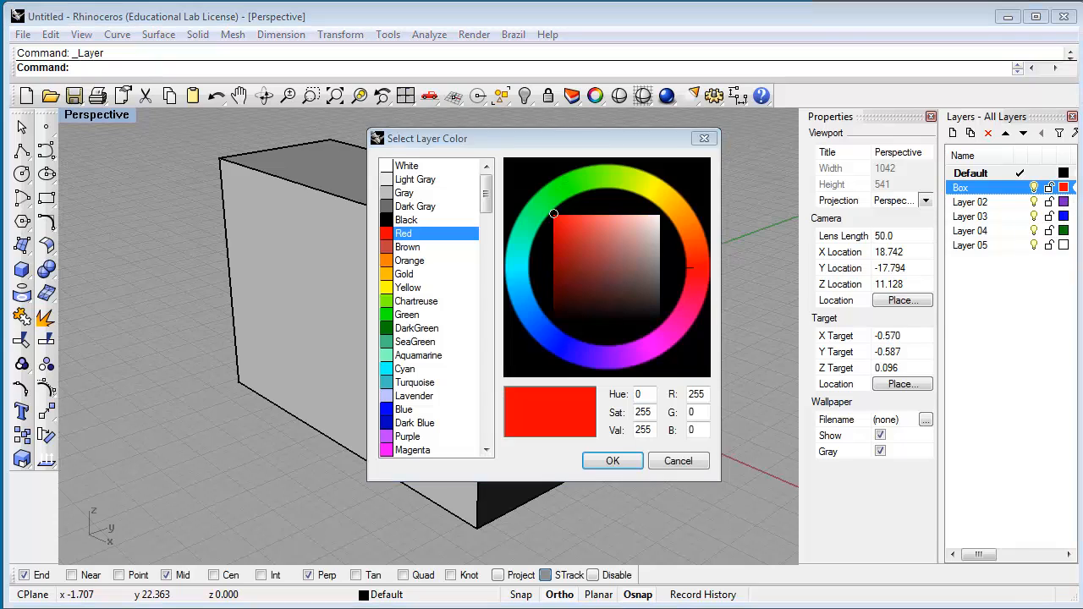
pyautogui.click(407, 314)
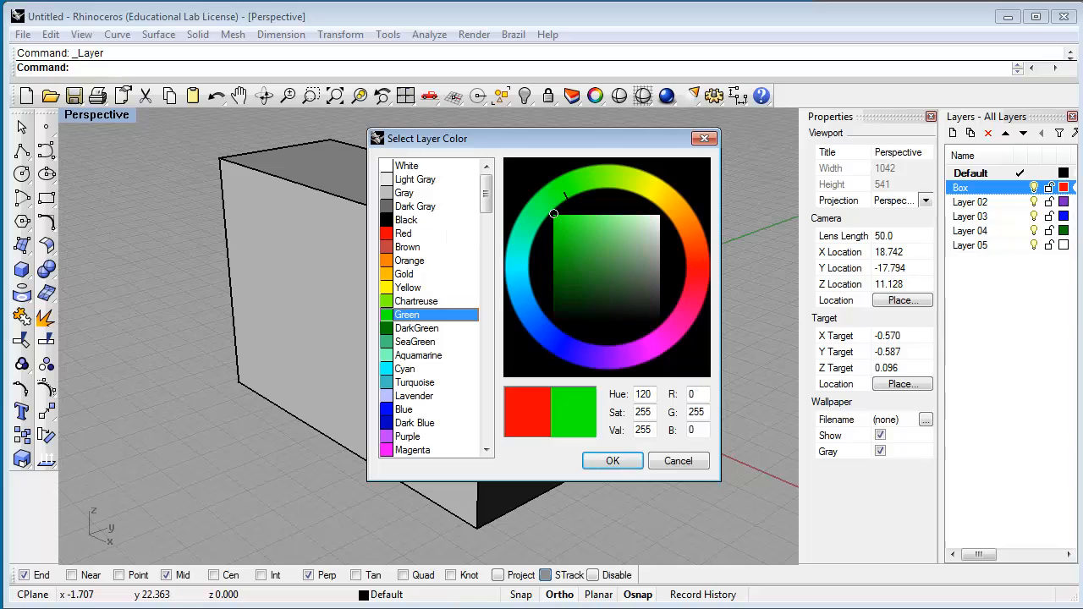
pyautogui.press('Return')
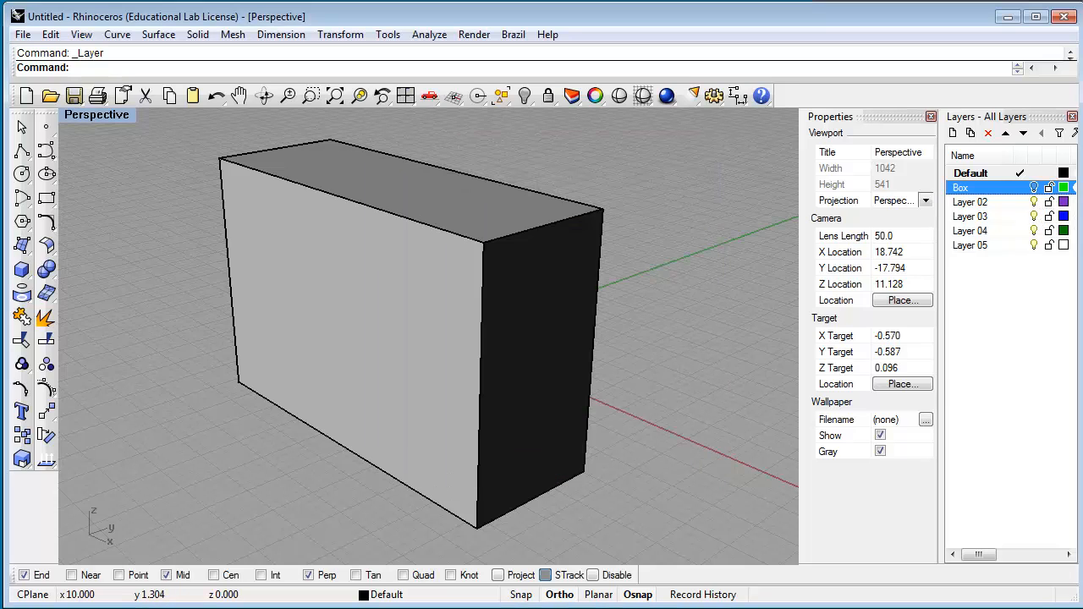
# Lock the Box layer, unlock it again and reselect it in the layer list
pyautogui.click(1048, 187)
pyautogui.click(1049, 188)
pyautogui.click(963, 188)
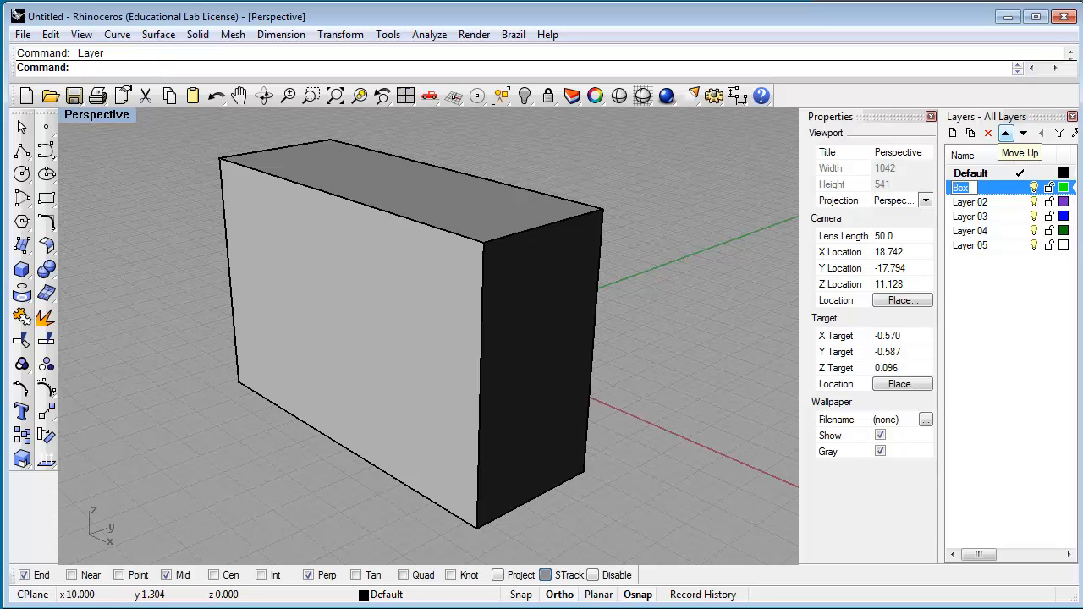
pyautogui.click(970, 202)
pyautogui.click(963, 187)
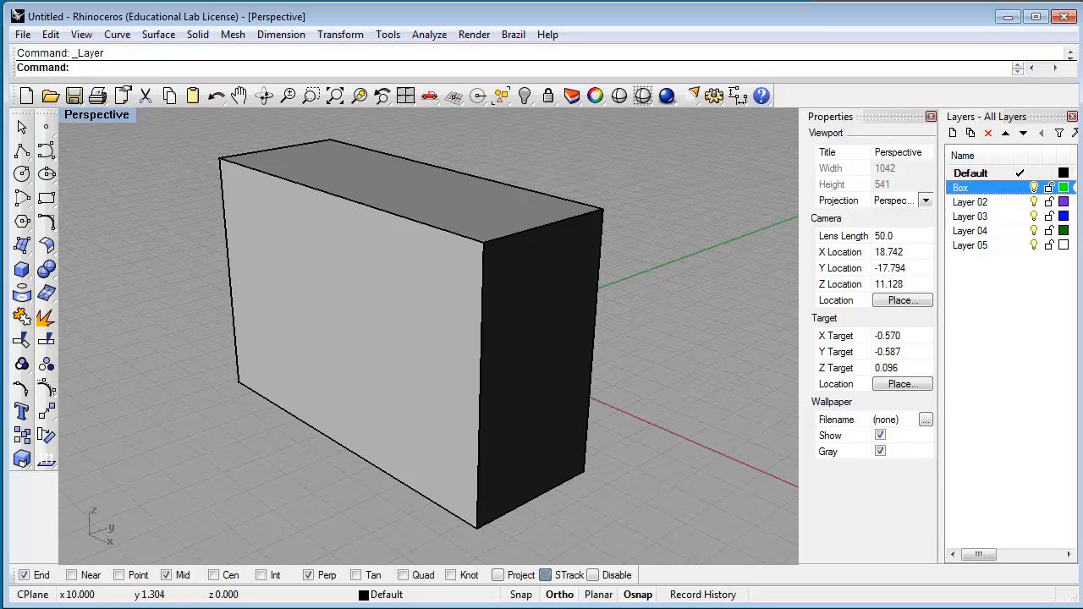
# Move the box polysurface from the Default layer to the Box layer and deselect it
pyautogui.click(571, 271)
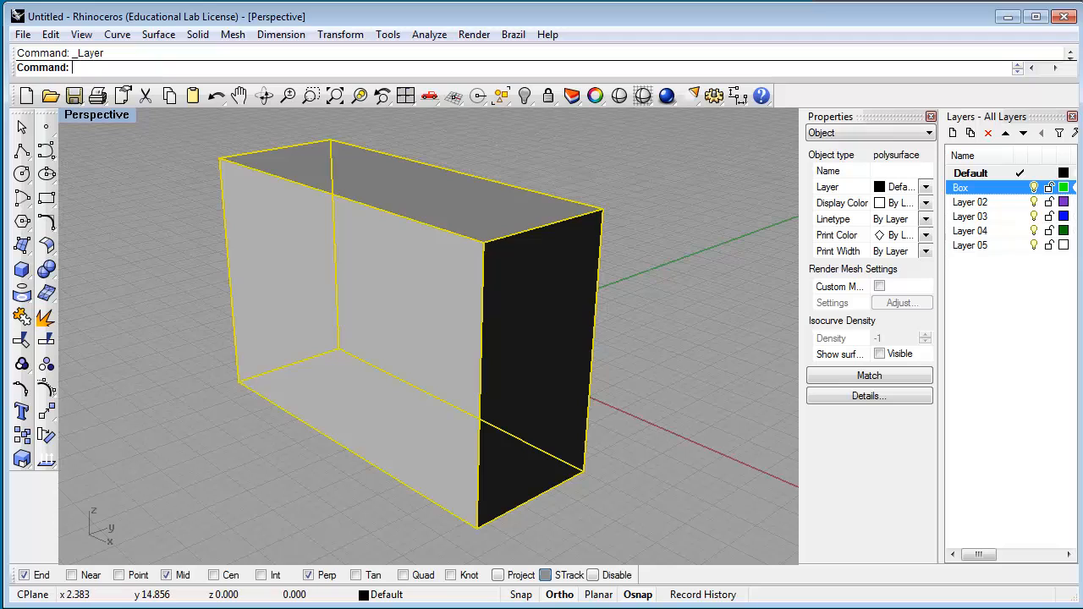
pyautogui.rightClick(965, 188)
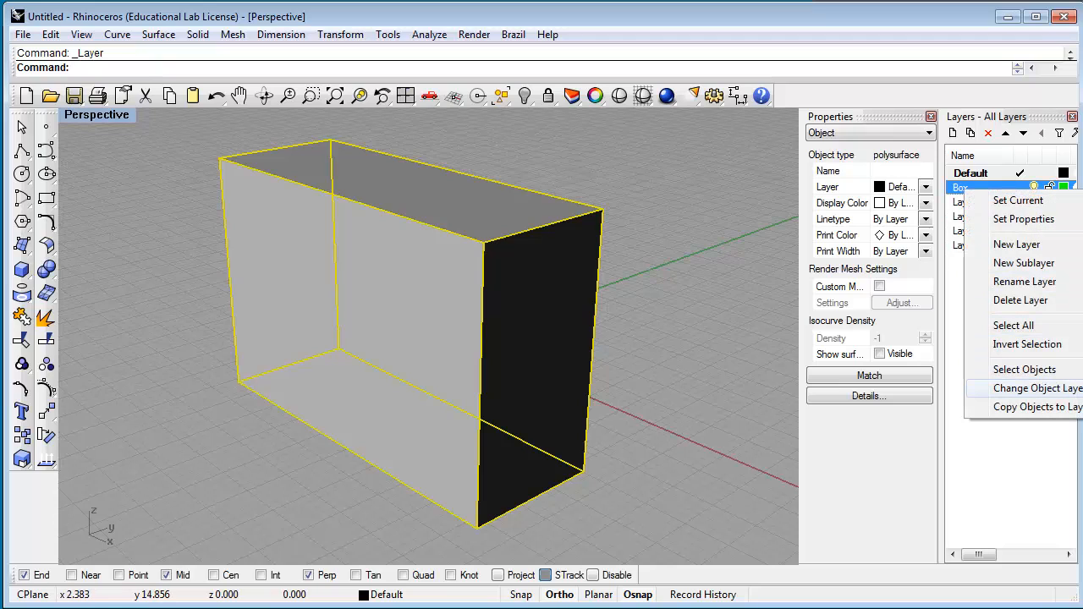
pyautogui.click(1034, 389)
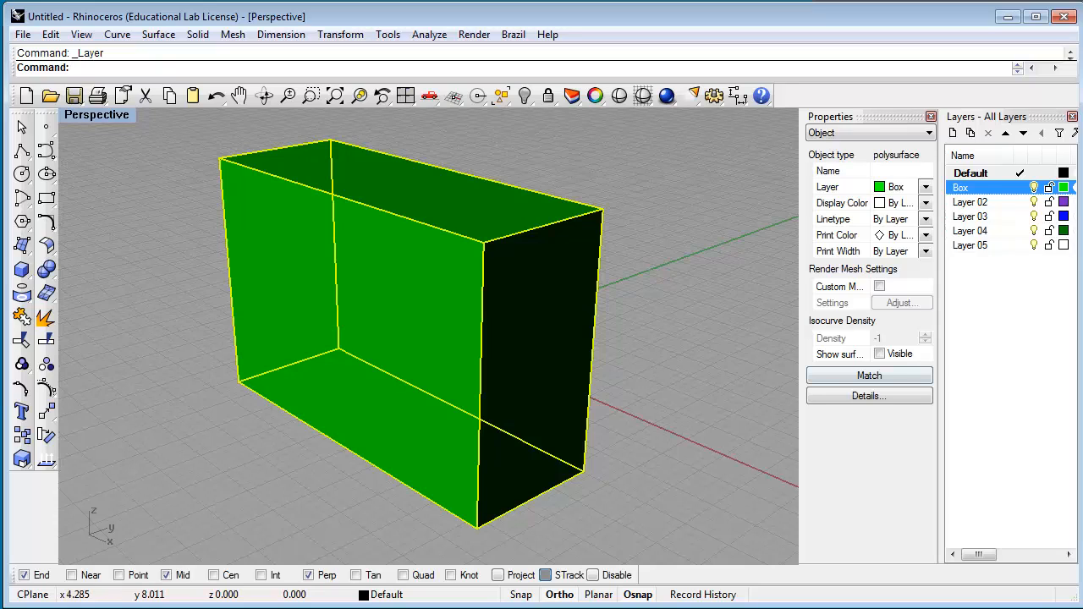
pyautogui.click(742, 314)
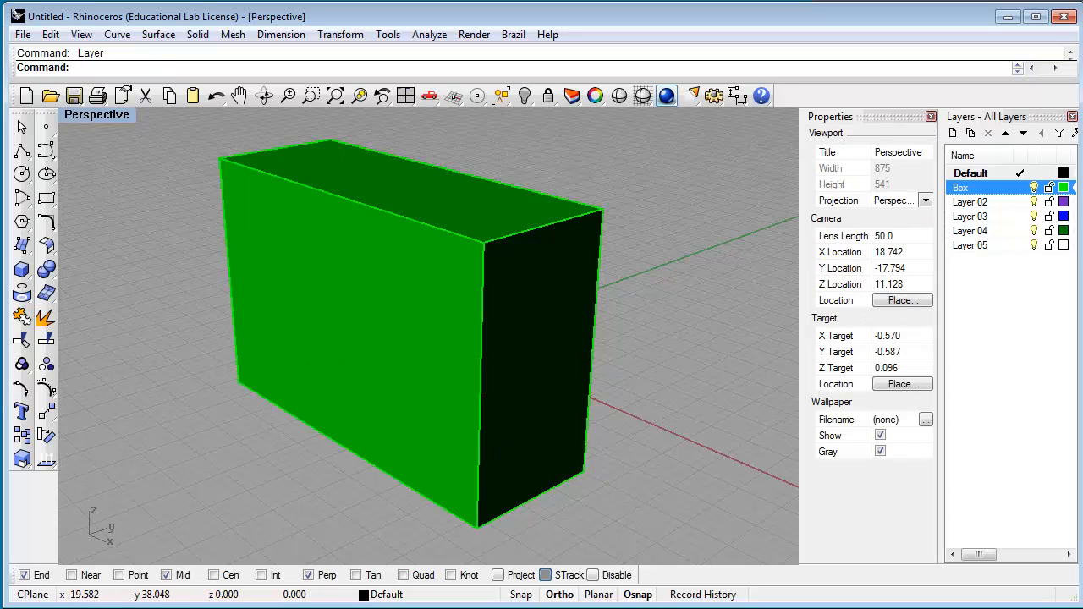
# Render the Perspective view of the box with Brazil, inspect the image and close the render without saving it
pyautogui.click(667, 95)
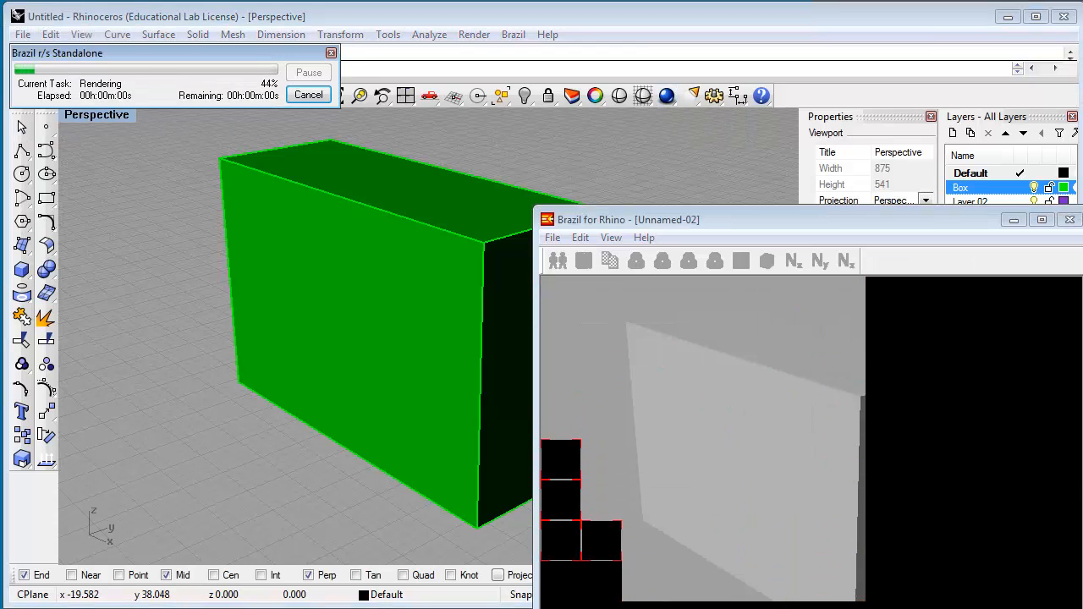
pyautogui.moveTo(688, 219); pyautogui.dragTo(447, 92)
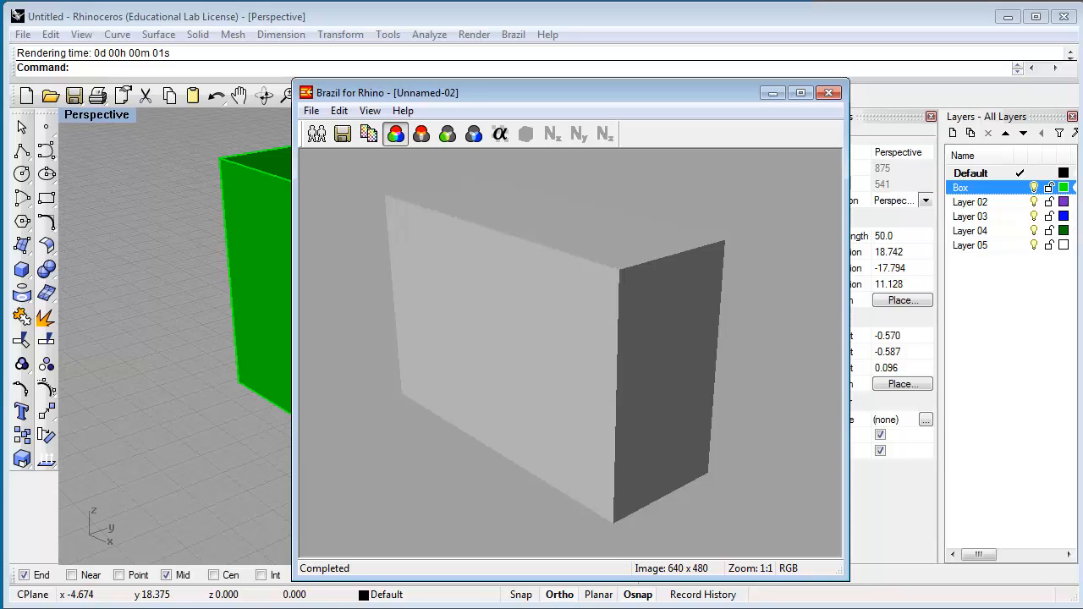
pyautogui.moveTo(558, 93); pyautogui.dragTo(500, 68)
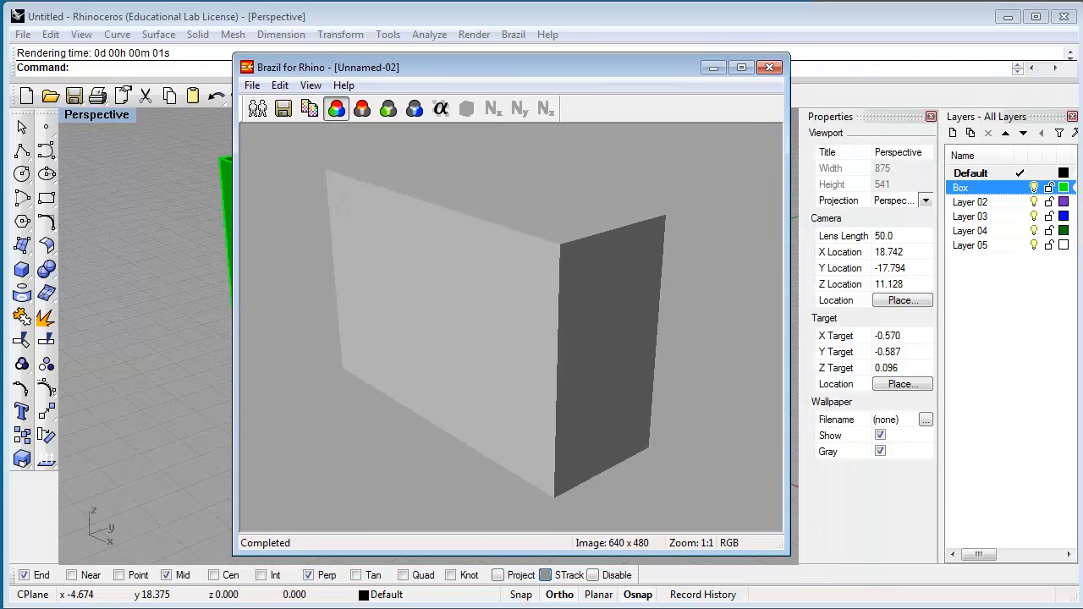
pyautogui.click(769, 67)
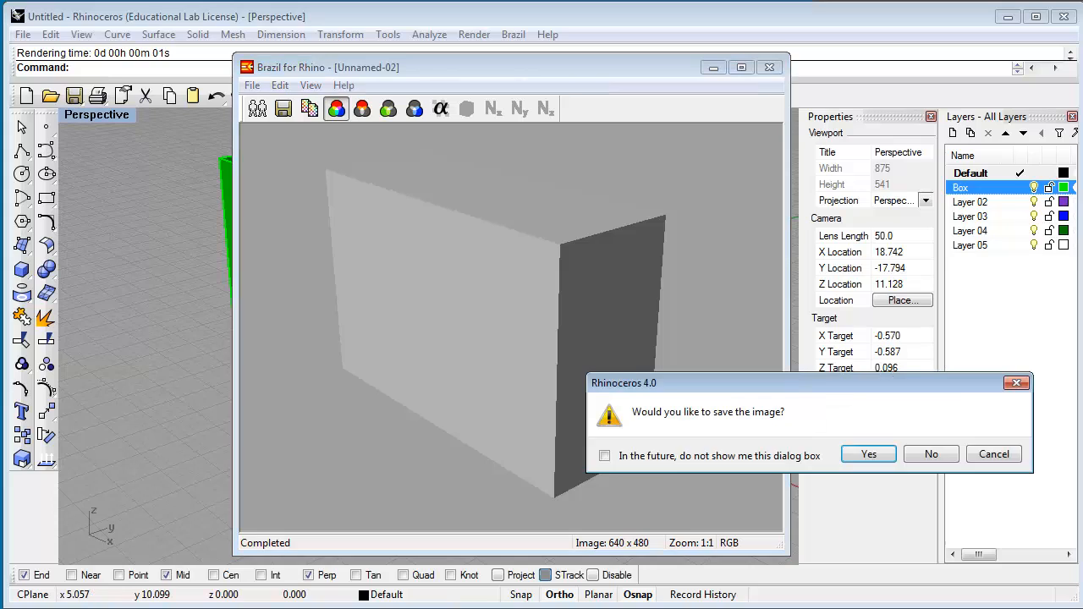
pyautogui.click(931, 454)
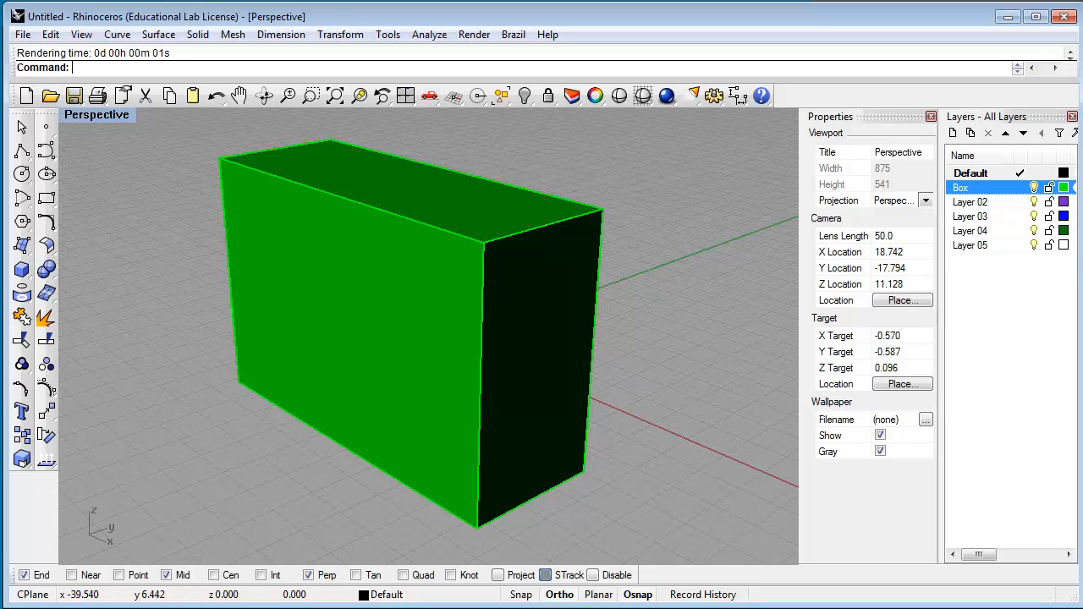
# Review the available save formats and save the model as Box in My Documents as a Rhino 4 3D Models (*.3dm) file
pyautogui.click(22, 34)
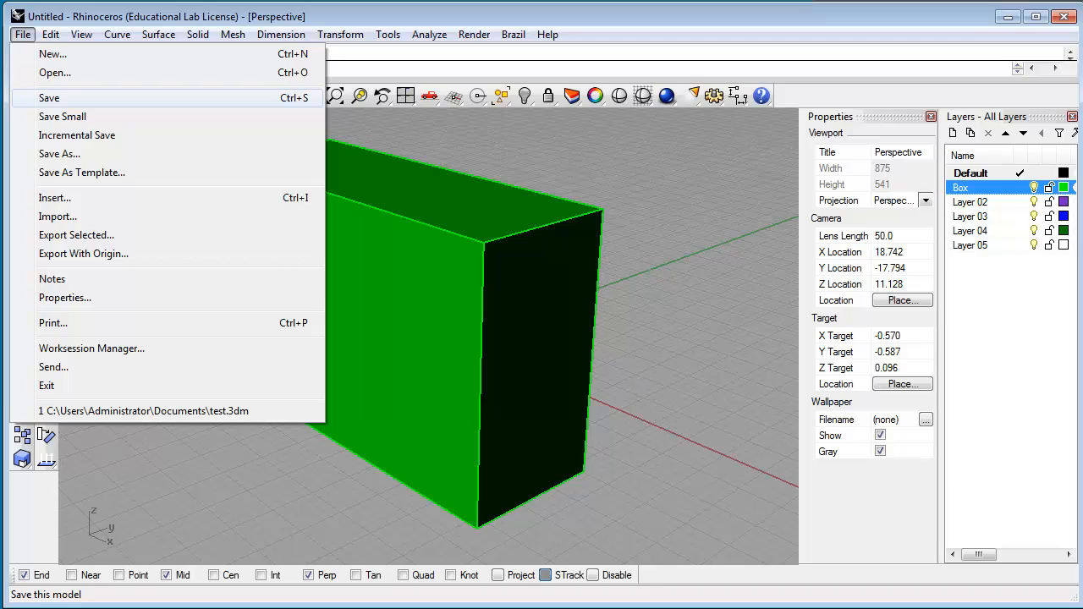
pyautogui.click(49, 97)
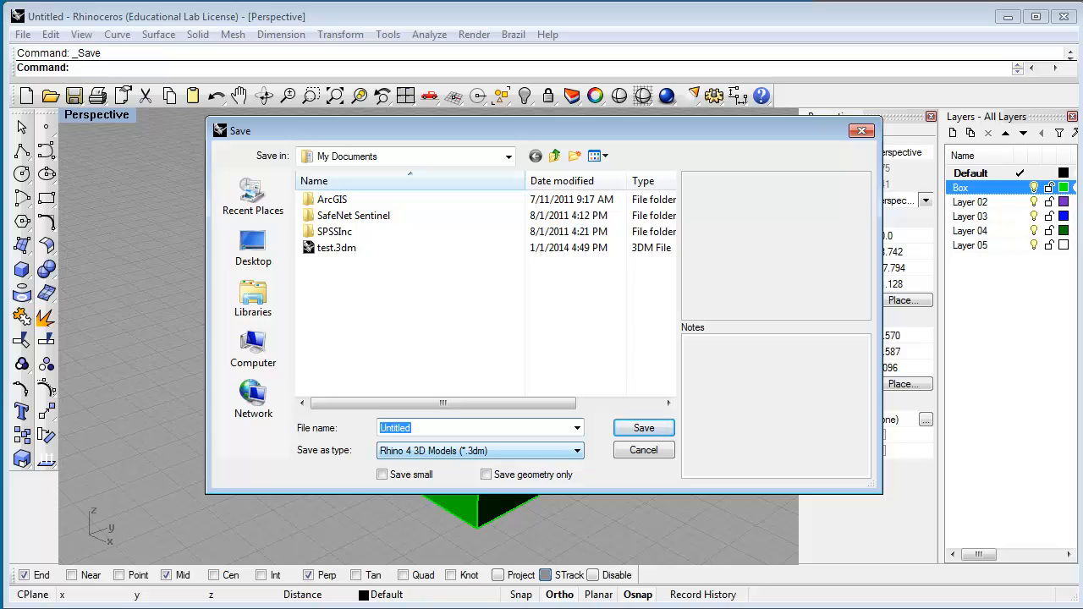
pyautogui.click(480, 451)
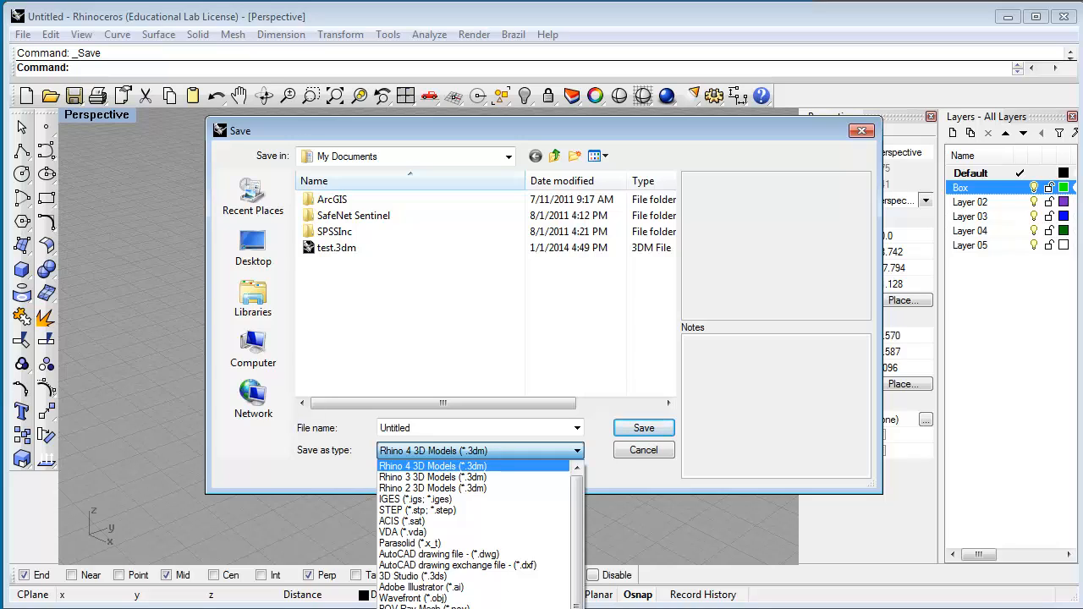
pyautogui.moveTo(577, 498)
pyautogui.mouseDown()
pyautogui.moveTo(578, 531)
pyautogui.moveTo(577, 496)
pyautogui.mouseUp()
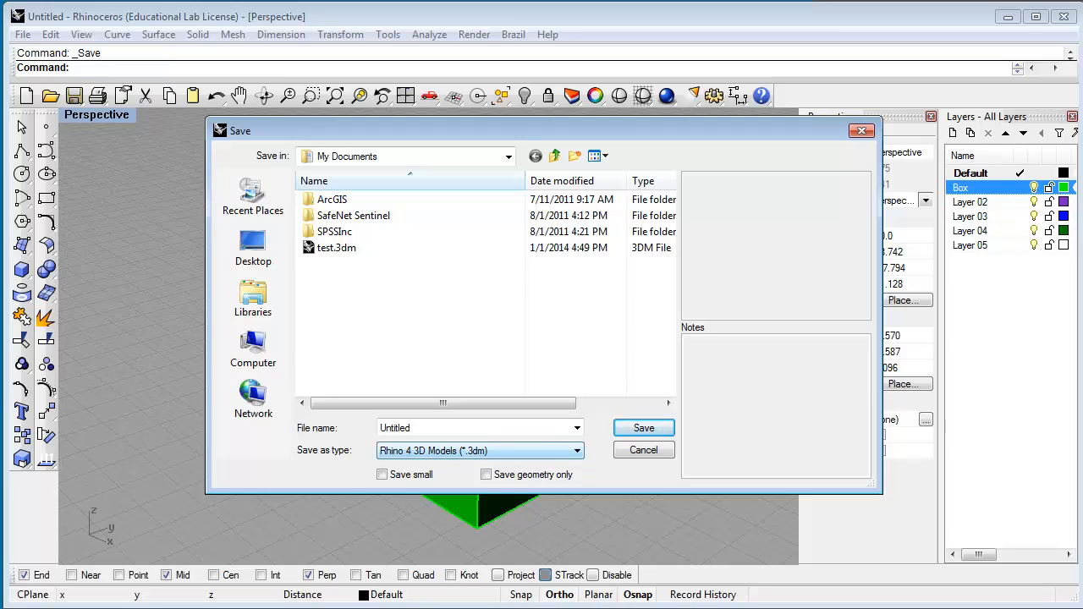
pyautogui.doubleClick(396, 428)
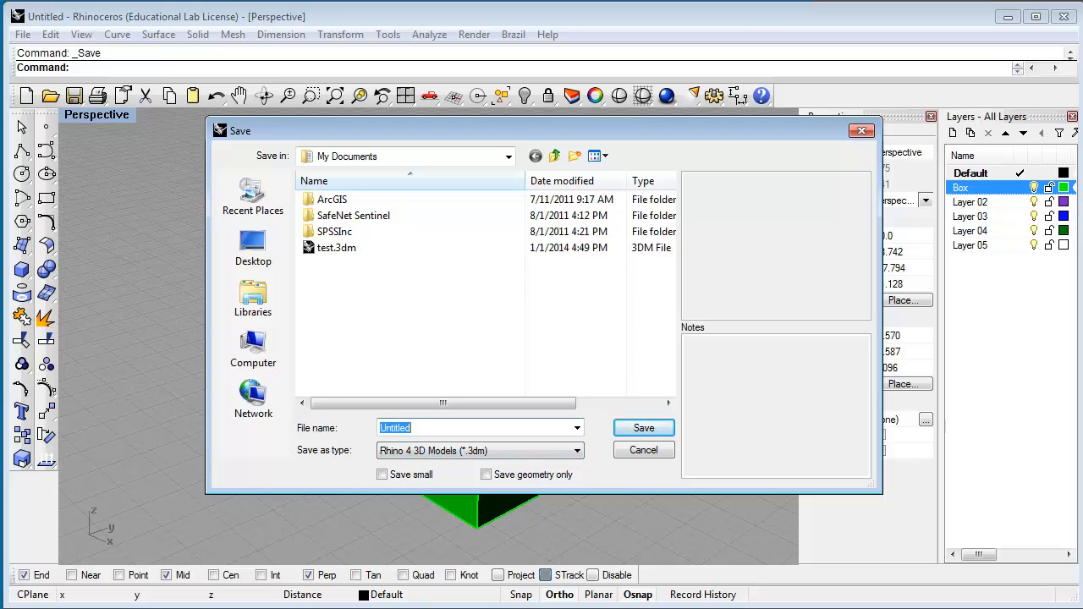
pyautogui.write('Box')
pyautogui.press('Return')
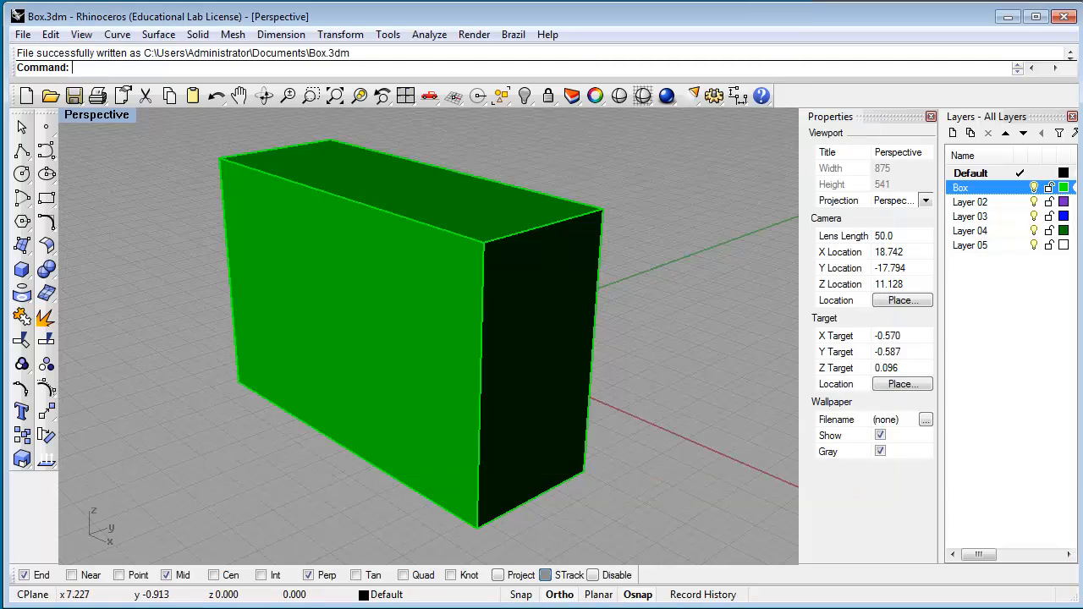
# Open the print setup for the box and try Vector Output before returning the printer output to Raster Output
pyautogui.click(22, 33)
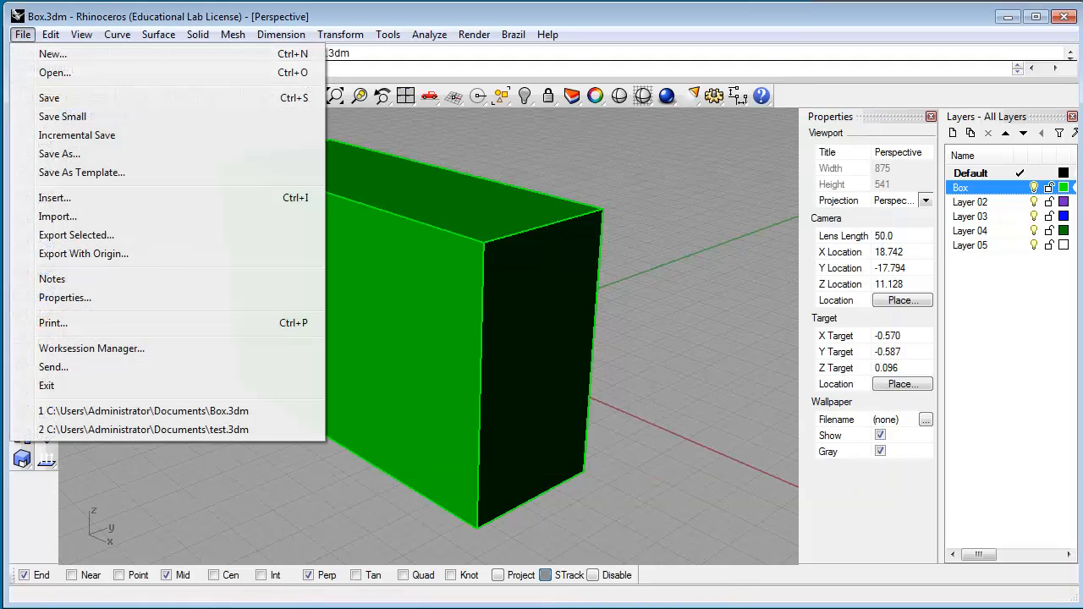
pyautogui.click(52, 323)
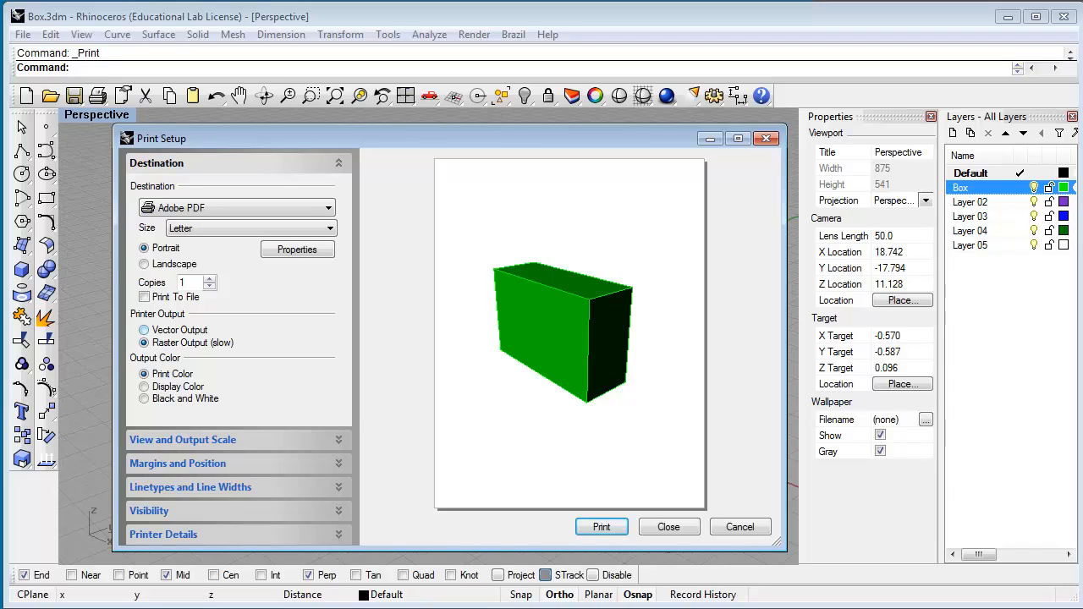
pyautogui.click(145, 330)
pyautogui.click(144, 343)
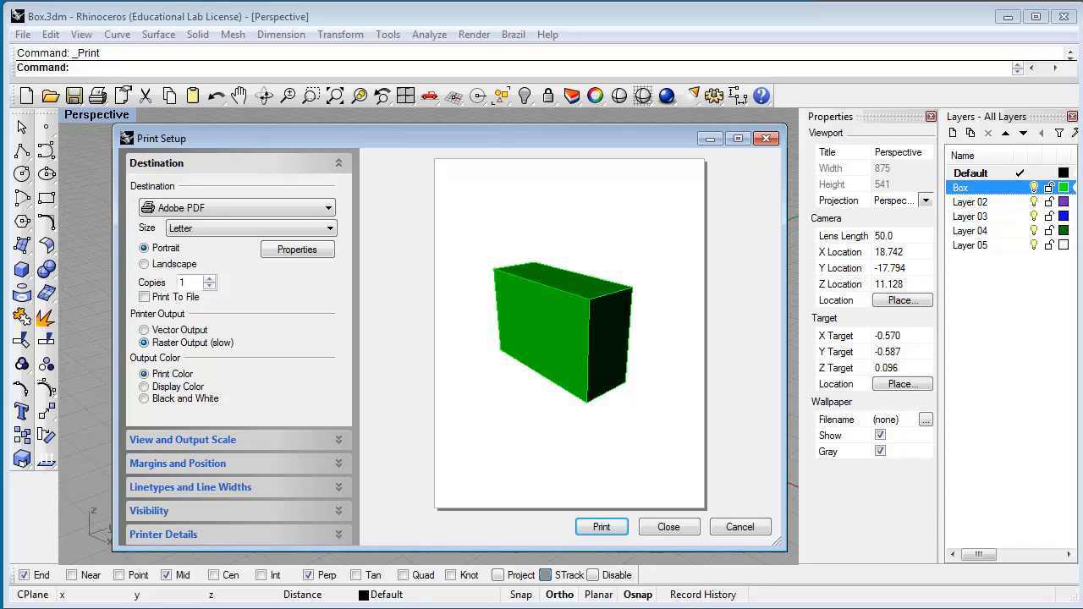